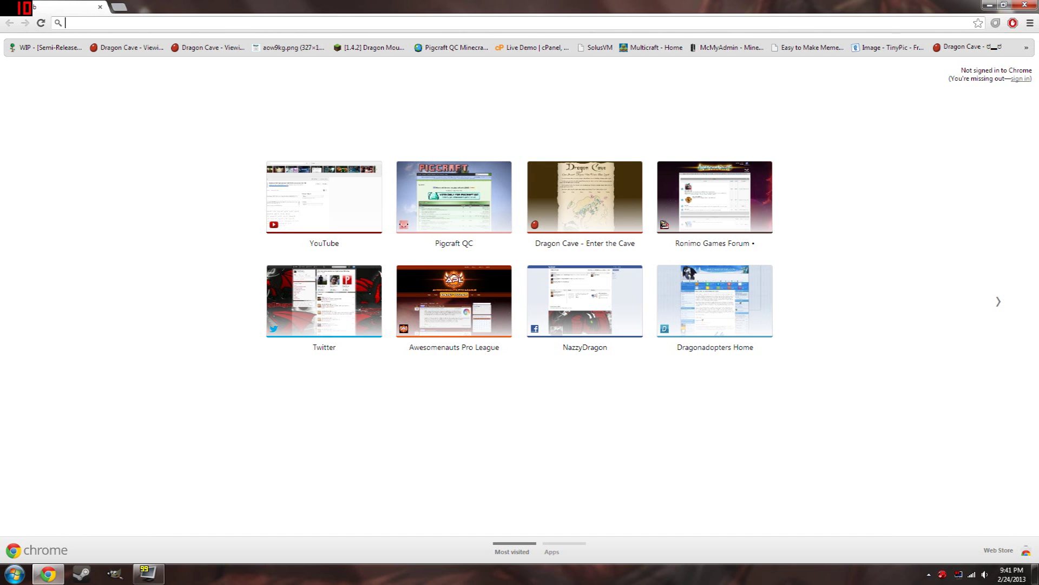
Open YouTube from the most visited sites and minimize the browser to show the desktop
left_click(319, 192)
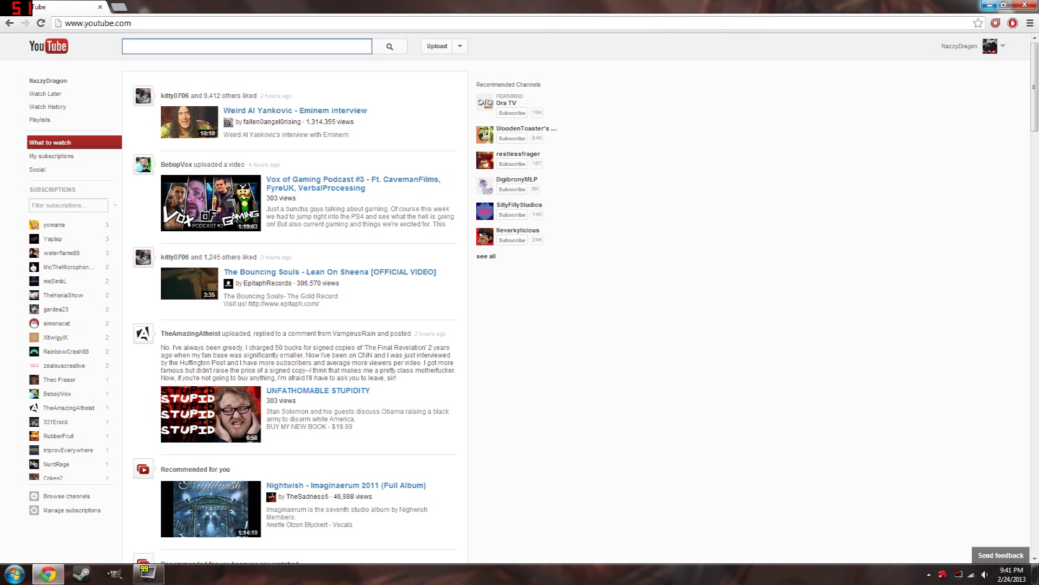
left_click(988, 6)
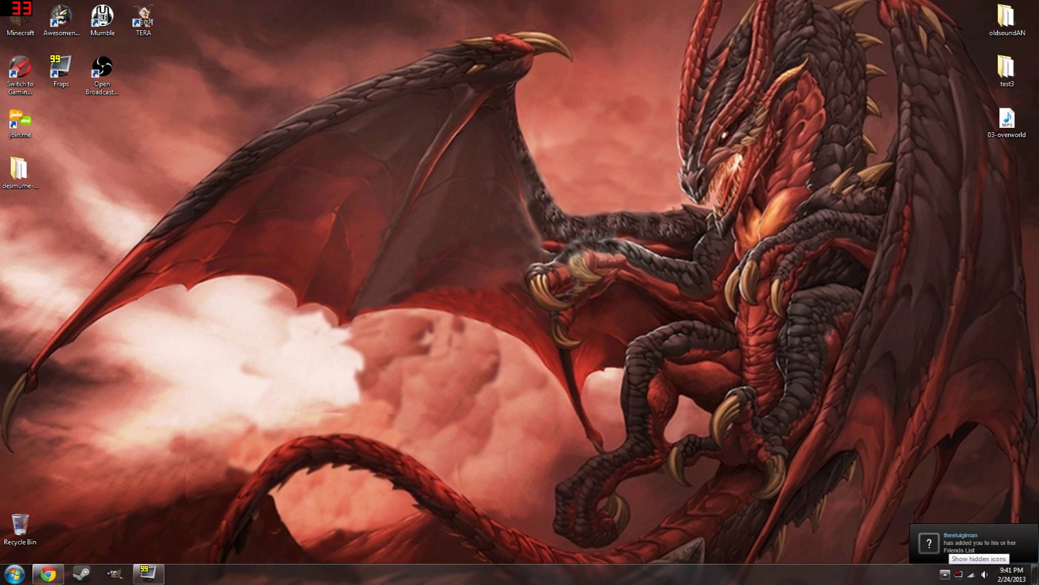
left_click(945, 574)
left_click(945, 574)
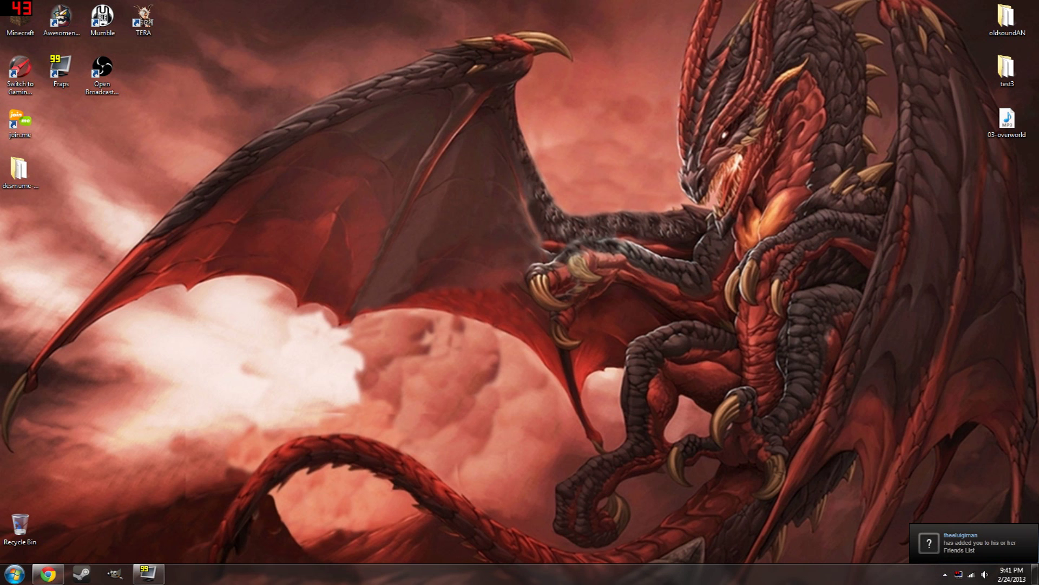
Open the Program Files (x86) folder on Local Disk (C:) in Windows Explorer
left_click(15, 574)
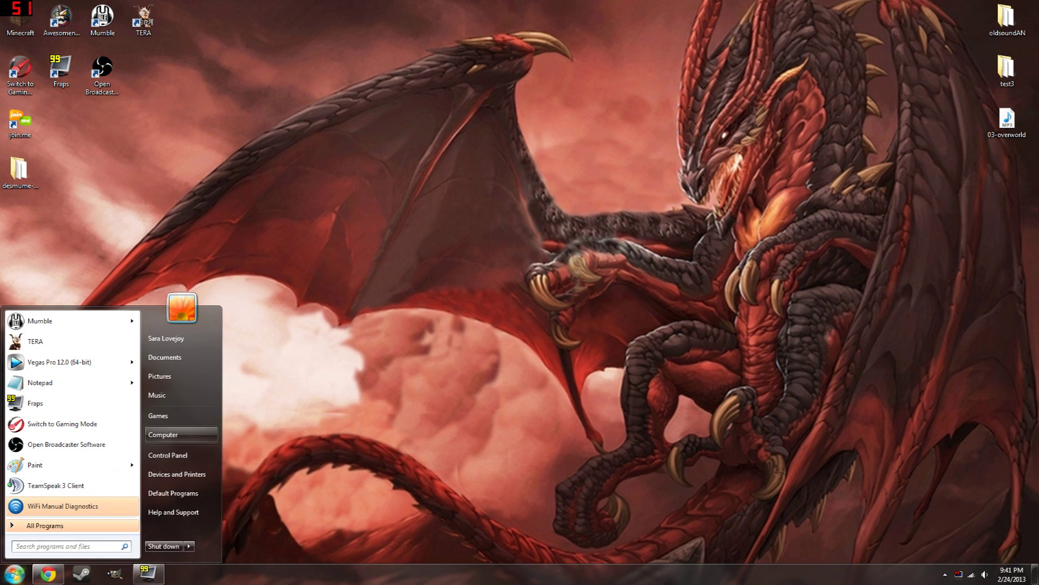
left_click(174, 435)
double_click(302, 172)
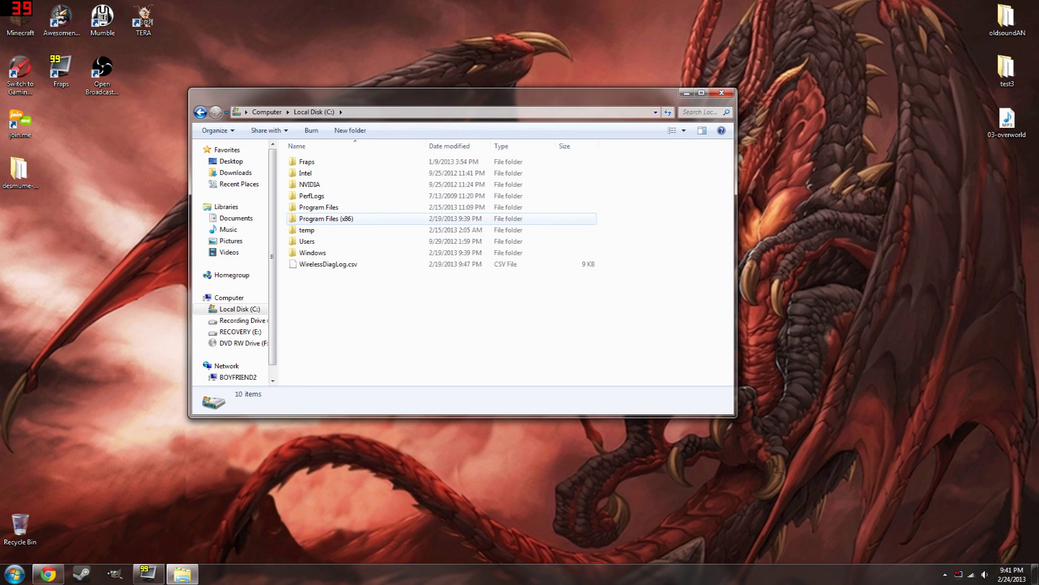
double_click(325, 218)
Find and open the Steam folder inside Program Files (x86)
scroll(379, 333, "down", 2)
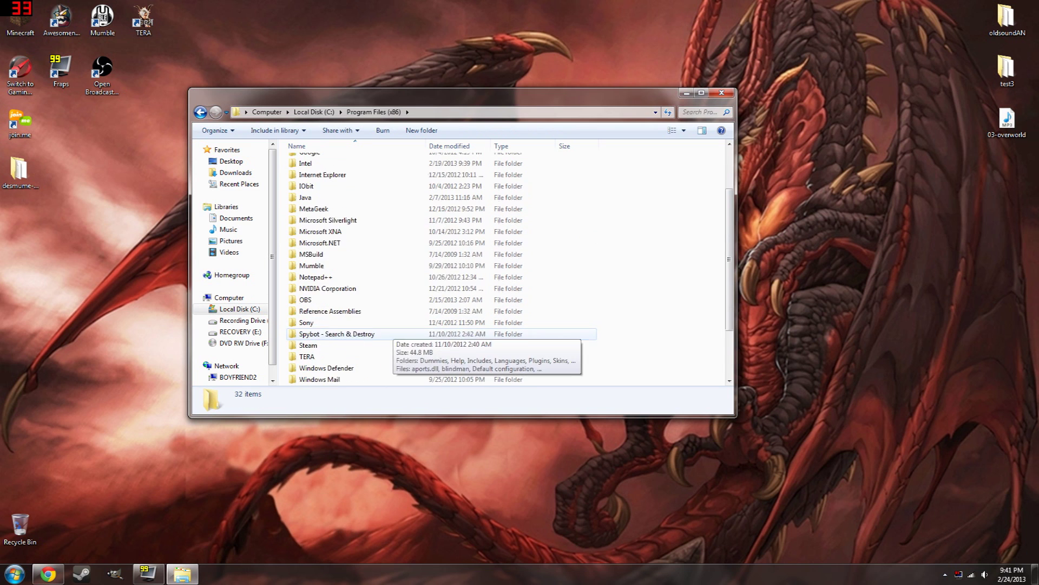
scroll(387, 327, "down", 2)
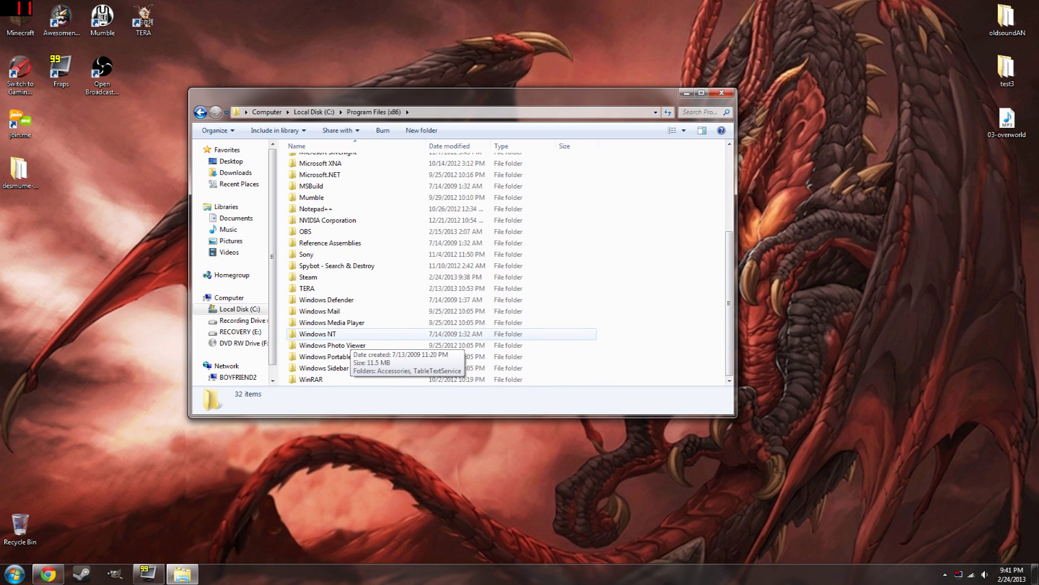
scroll(352, 338, "up", 3)
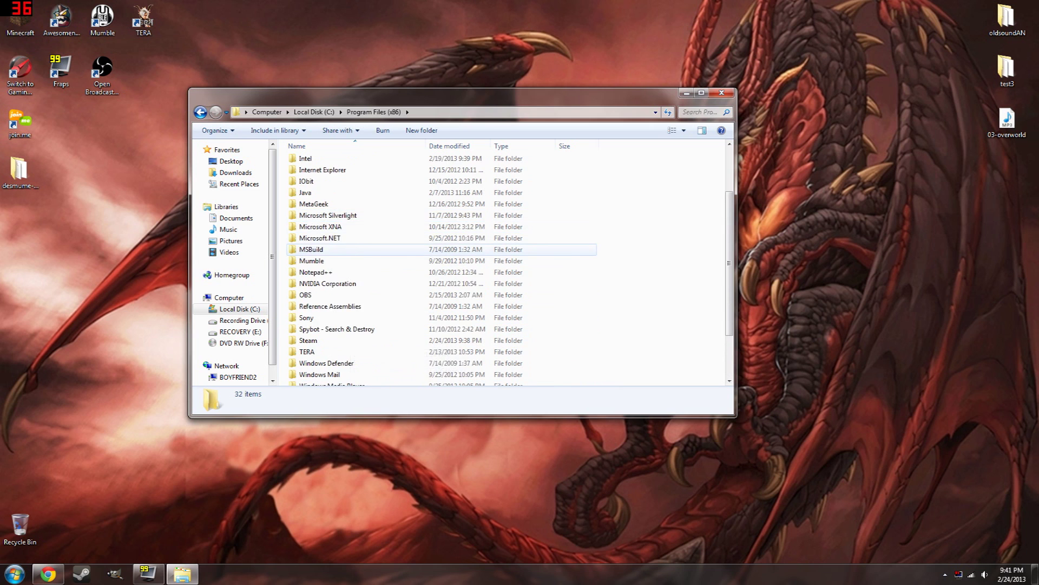
scroll(419, 257, "down", 3)
scroll(418, 257, "up", 1)
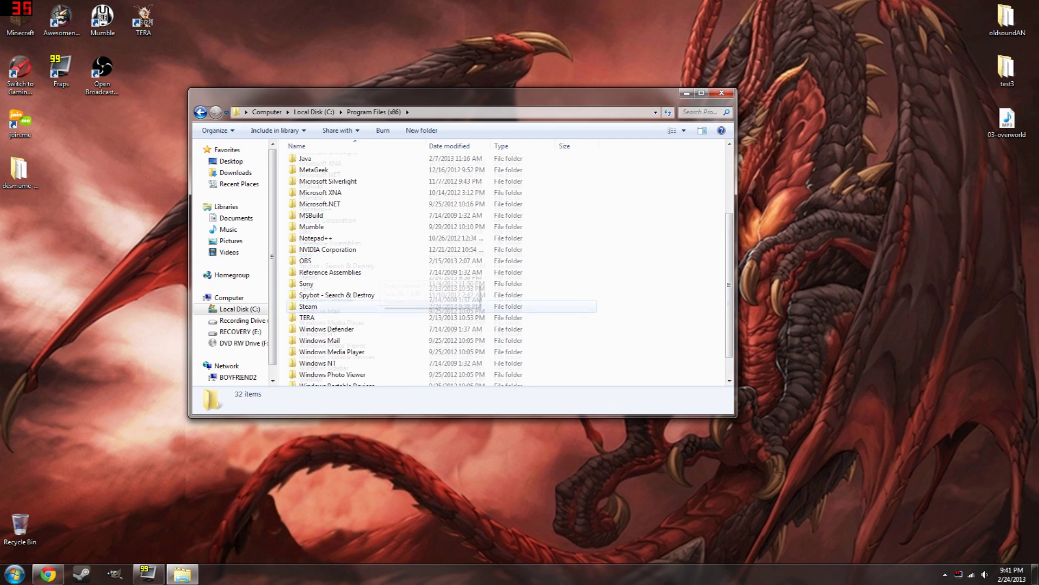
scroll(418, 260, "down", 1)
double_click(416, 276)
Open the steamapps folder and go into its common subfolder
scroll(349, 214, "down", 3)
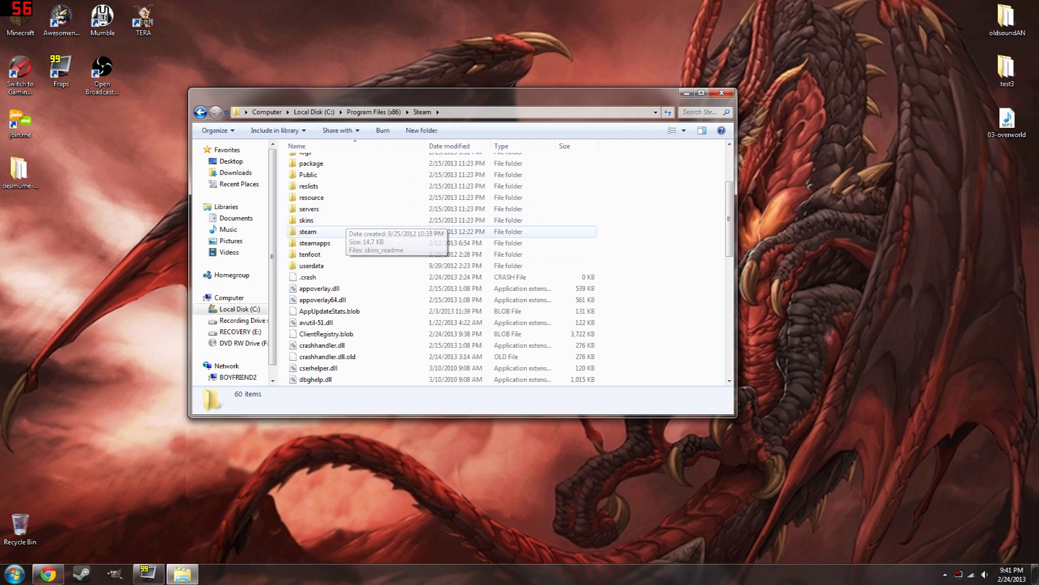
left_click(352, 245)
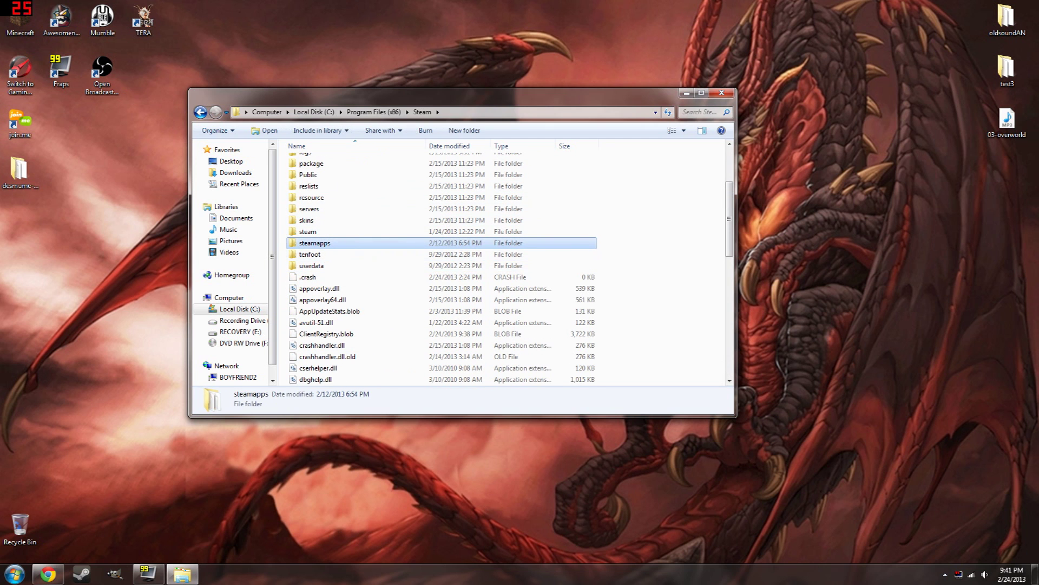
double_click(352, 243)
double_click(313, 161)
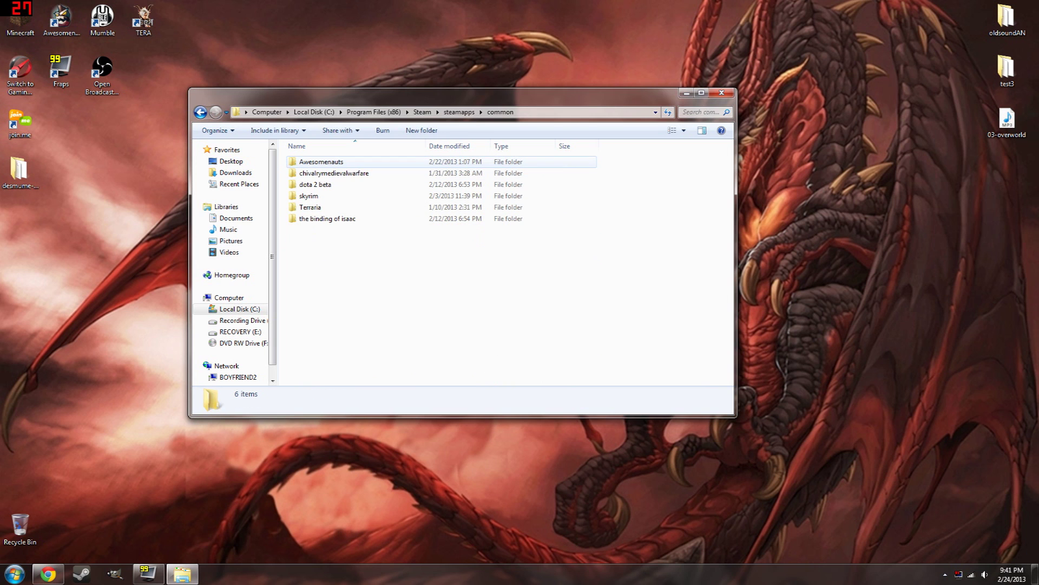
Open the Awesomenauts game folder and go through Data into its Sound subfolder
double_click(314, 161)
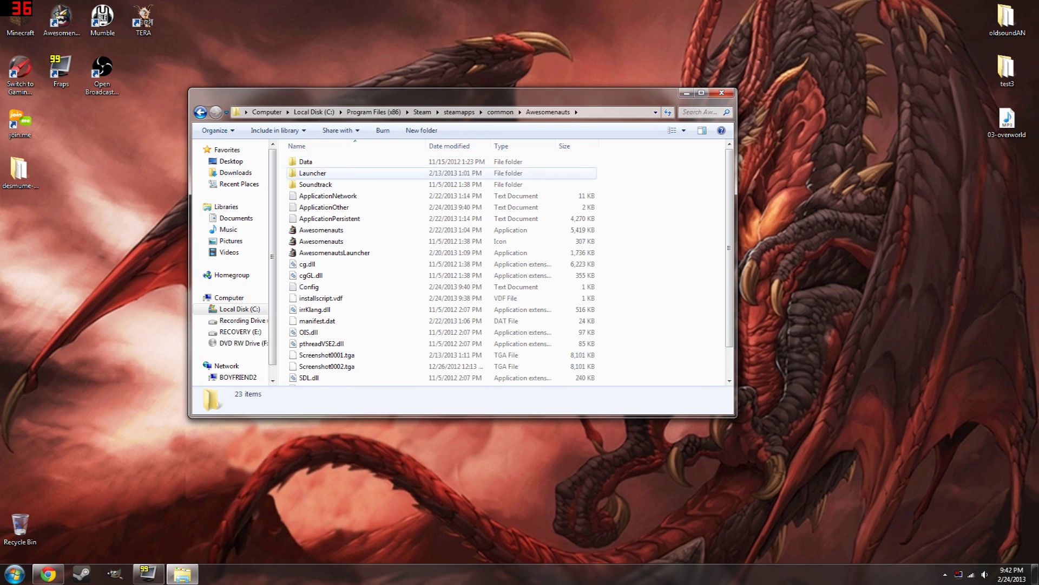
double_click(306, 161)
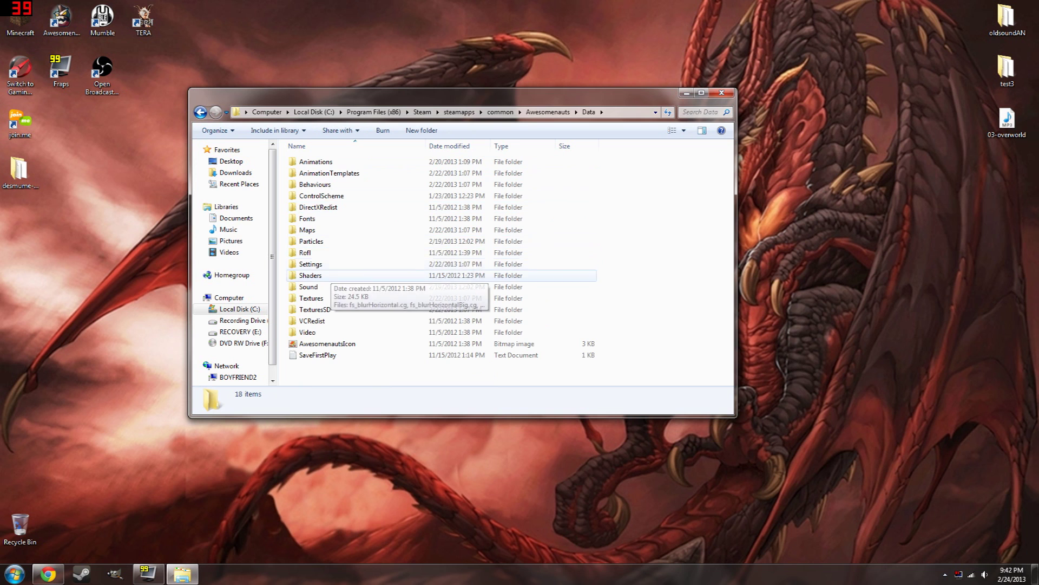
double_click(309, 286)
Look over the music files in the Sound folder, highlighting MusicCredtLoop and MusicDemoLoop
scroll(336, 309, "down", 8)
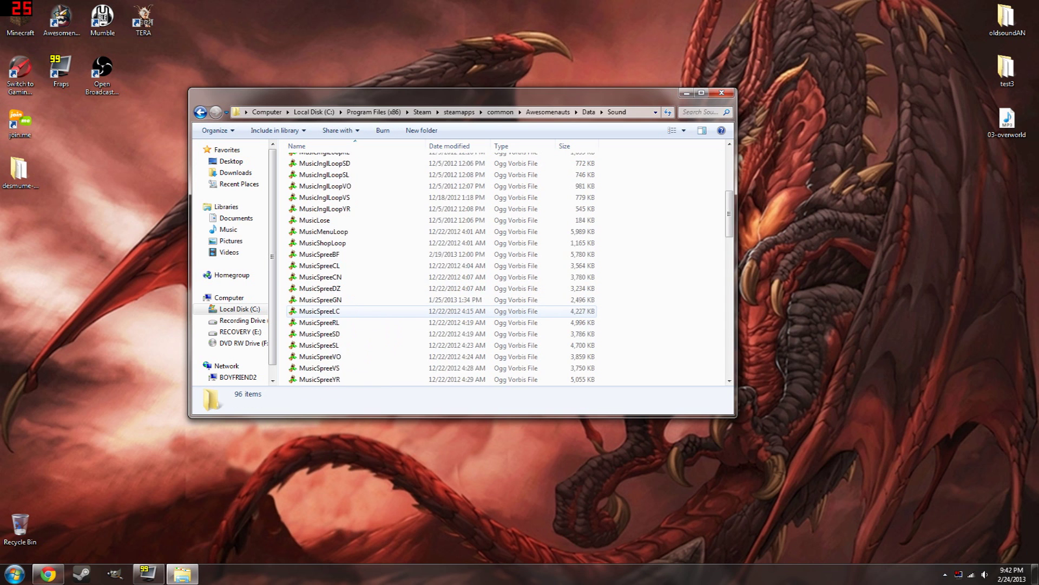
scroll(335, 309, "up", 8)
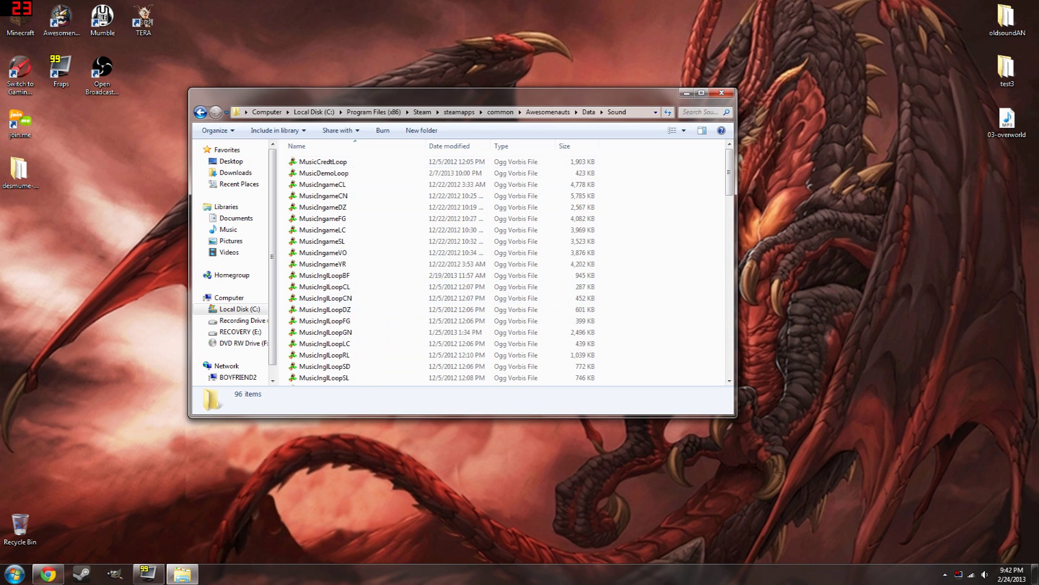
left_click(330, 162)
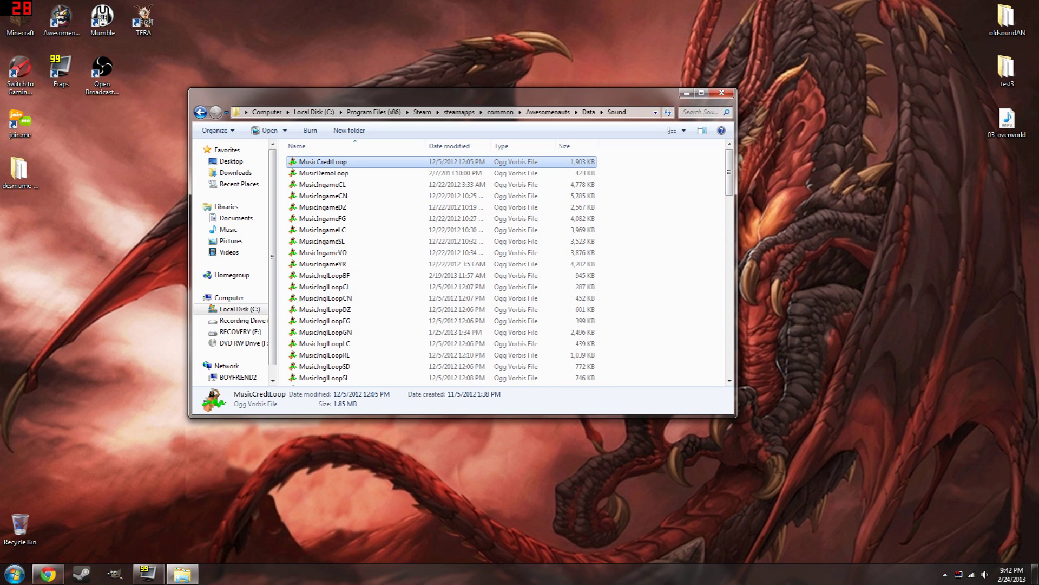
left_click(331, 173)
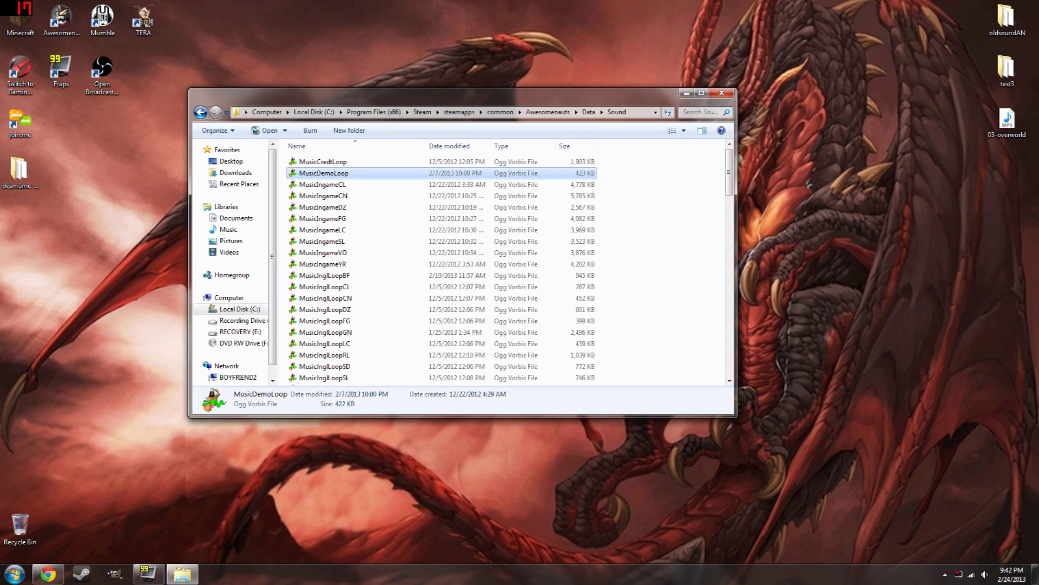
Highlight the MusicIngame files one after another, from MusicIngameCL through MusicIngameYR, to examine each one
left_click(330, 184)
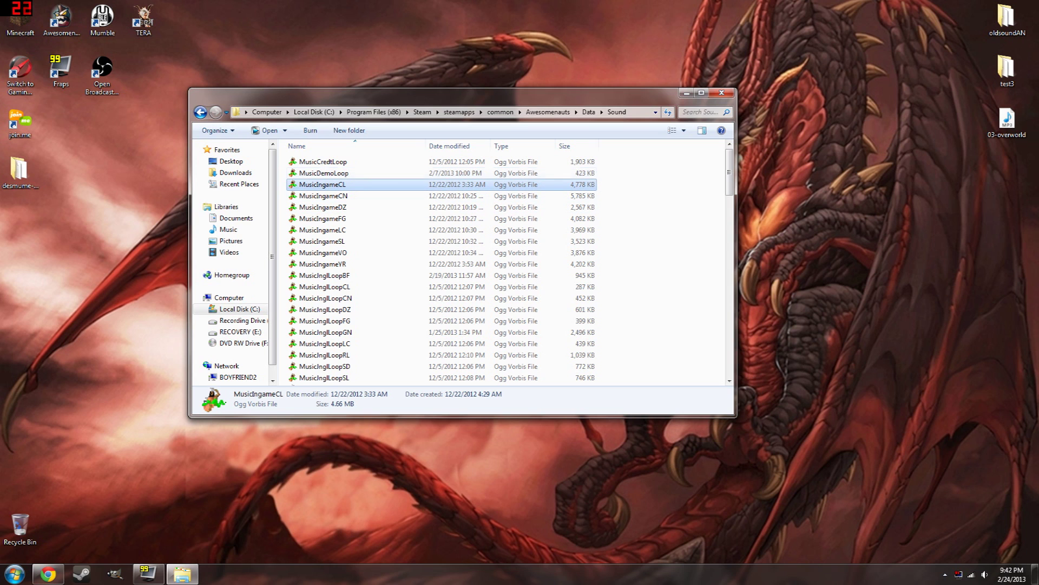
left_click(330, 195)
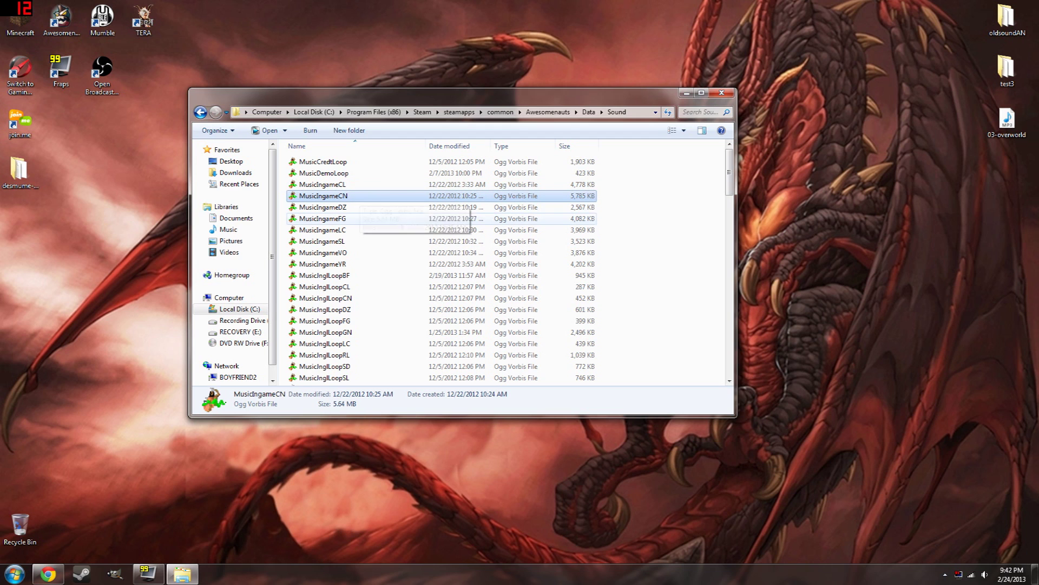
left_click(359, 219)
left_click(360, 207)
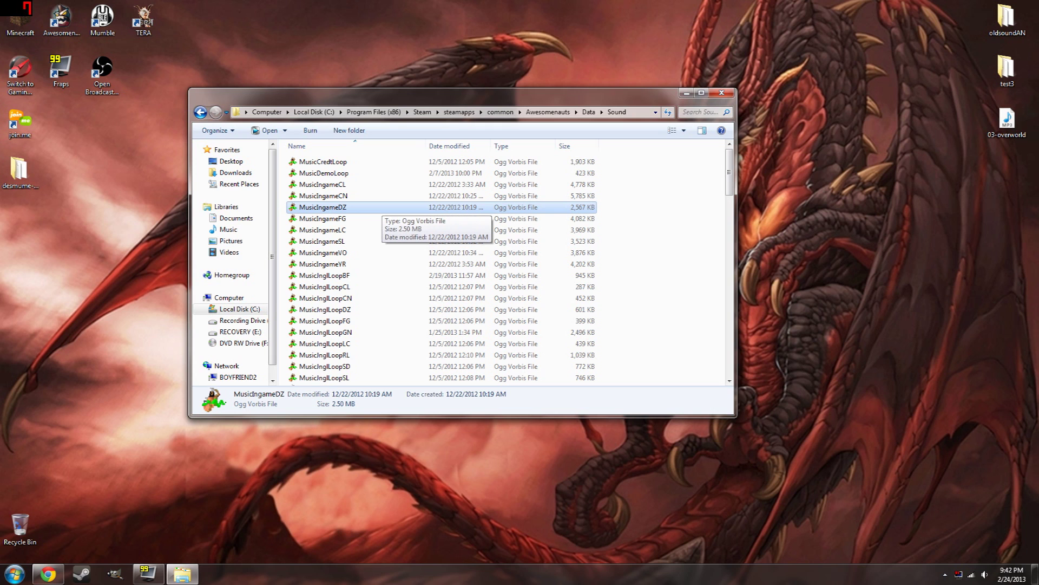
left_click(348, 218)
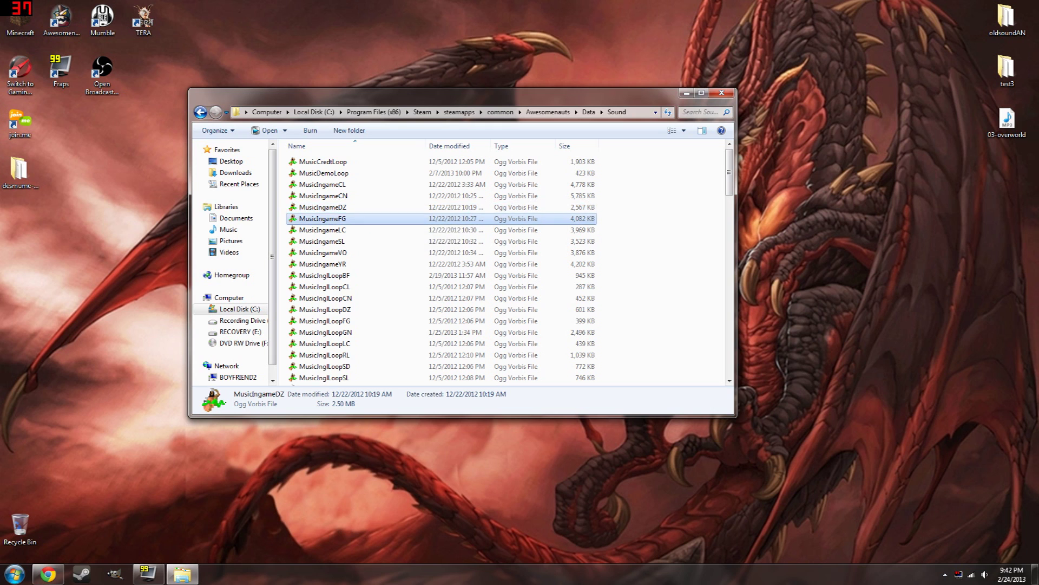
left_click(348, 230)
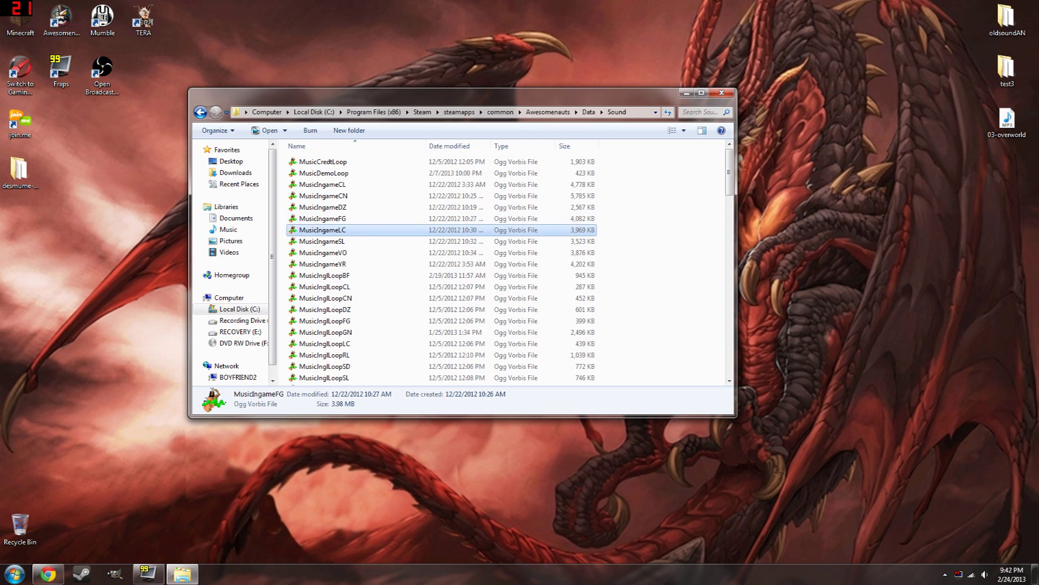
left_click(346, 240)
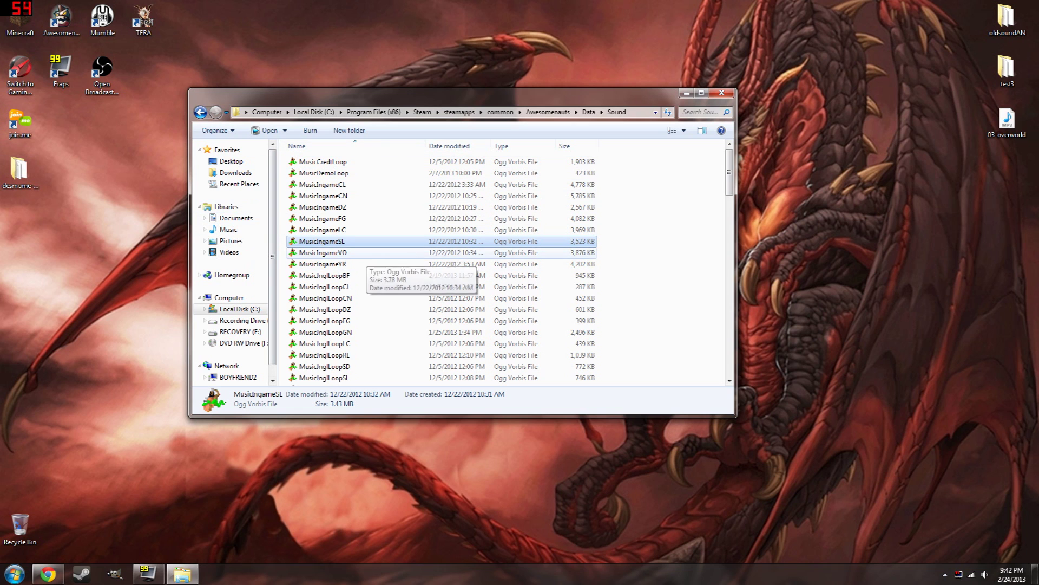
left_click(357, 252)
left_click(346, 264)
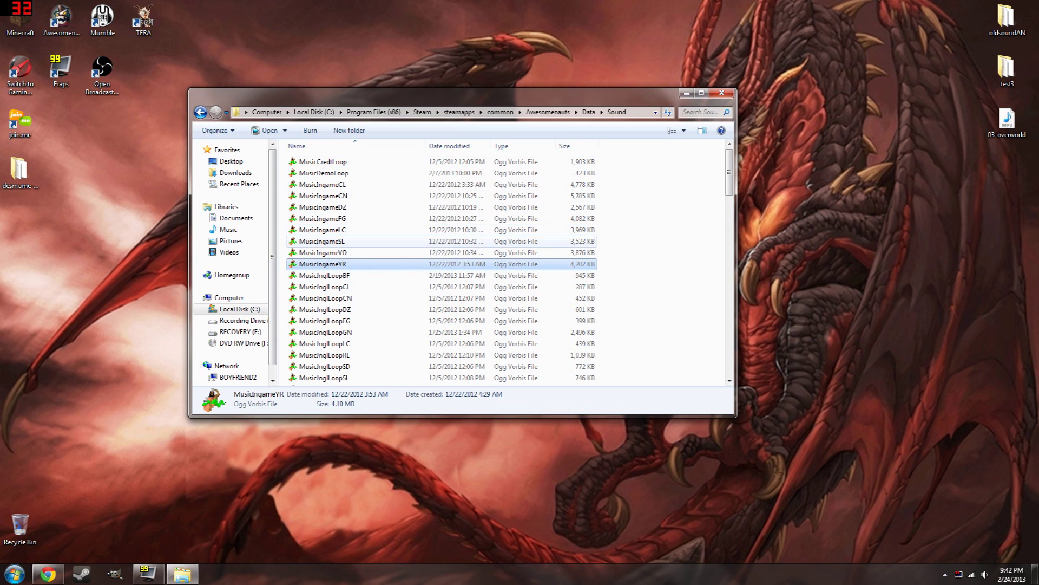
Examine the loop music files that follow the MusicIngame group, highlighting each one from suffix BF through RL
scroll(349, 242, "down", 1)
left_click(347, 209)
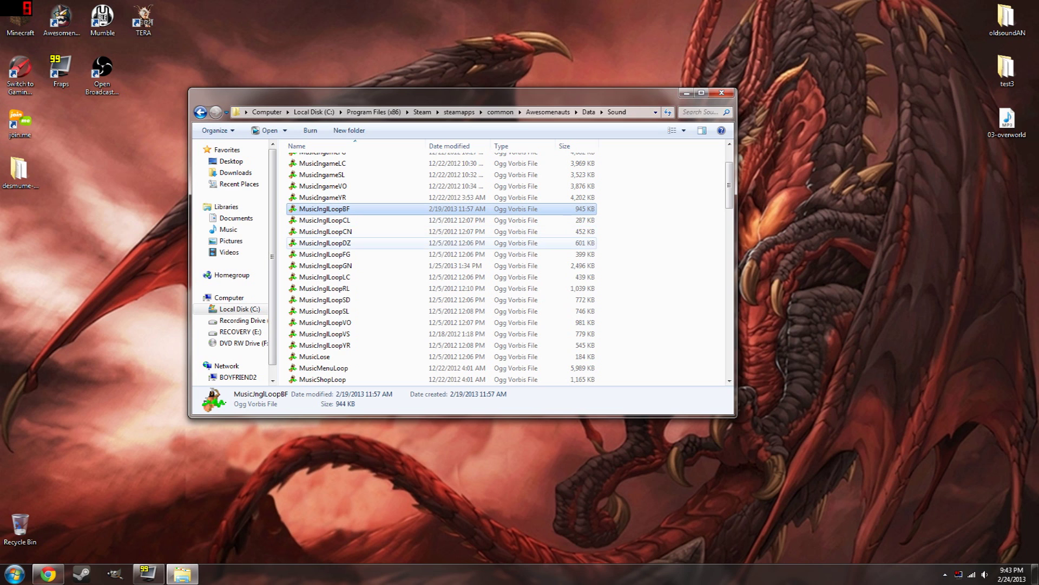
left_click(325, 221)
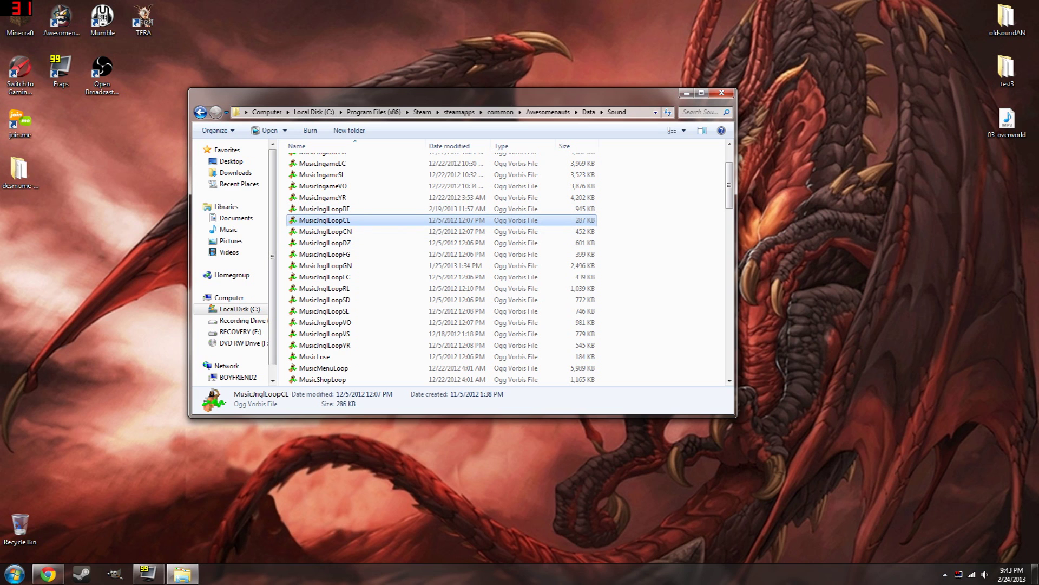
left_click(346, 231)
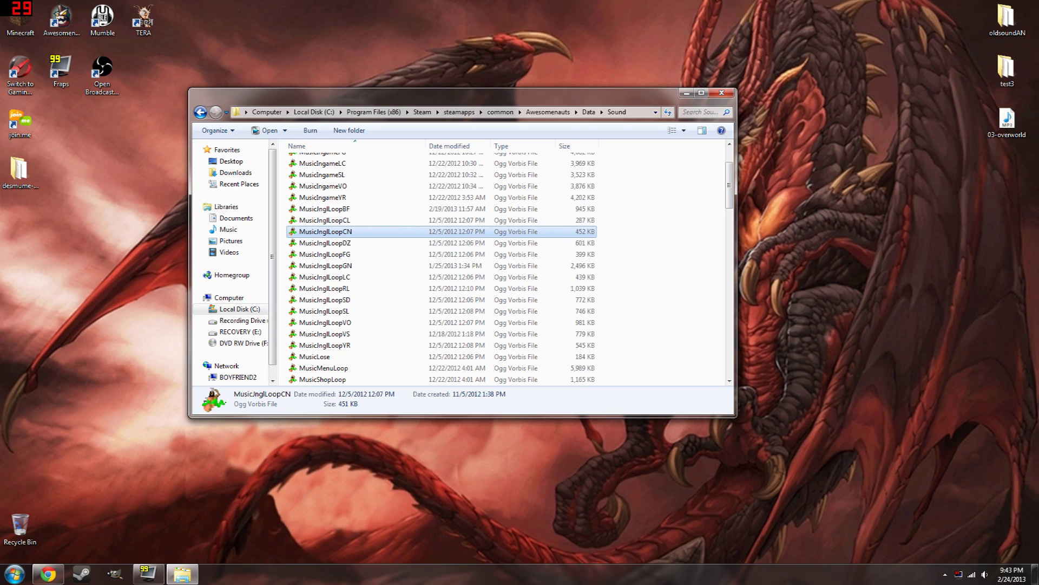
left_click(373, 243)
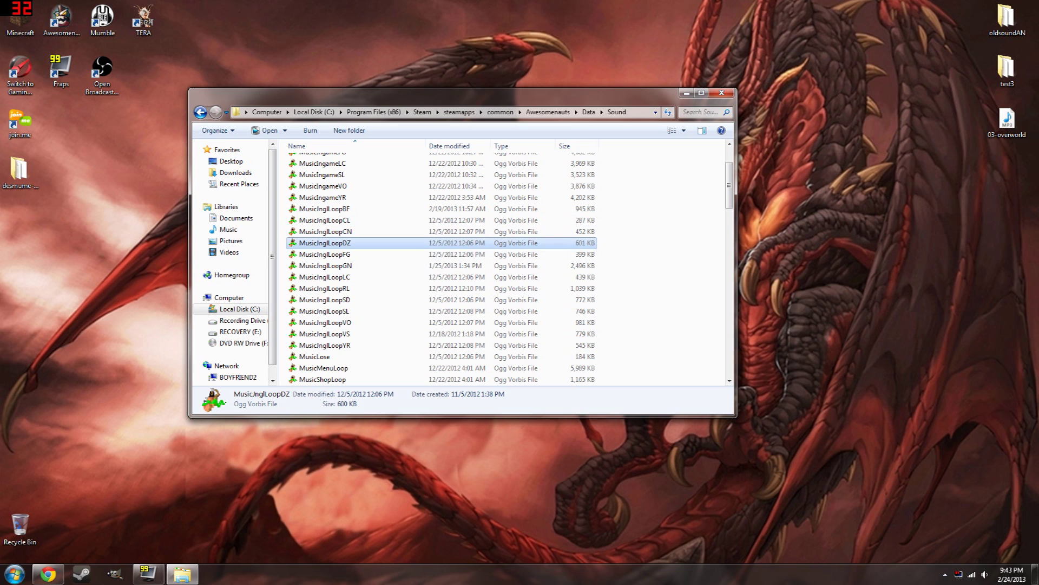
left_click(373, 254)
left_click(330, 265)
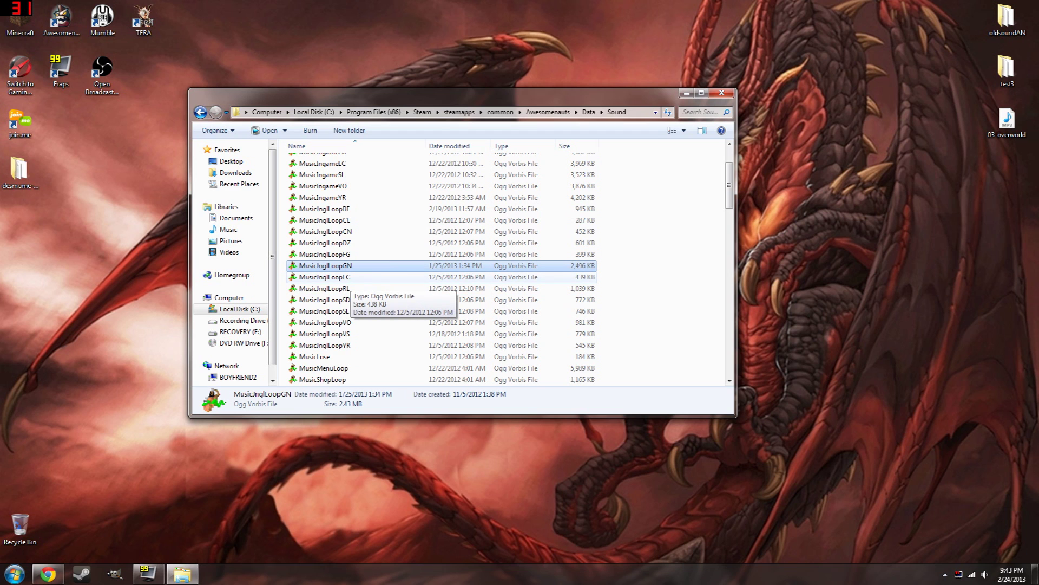
left_click(350, 279)
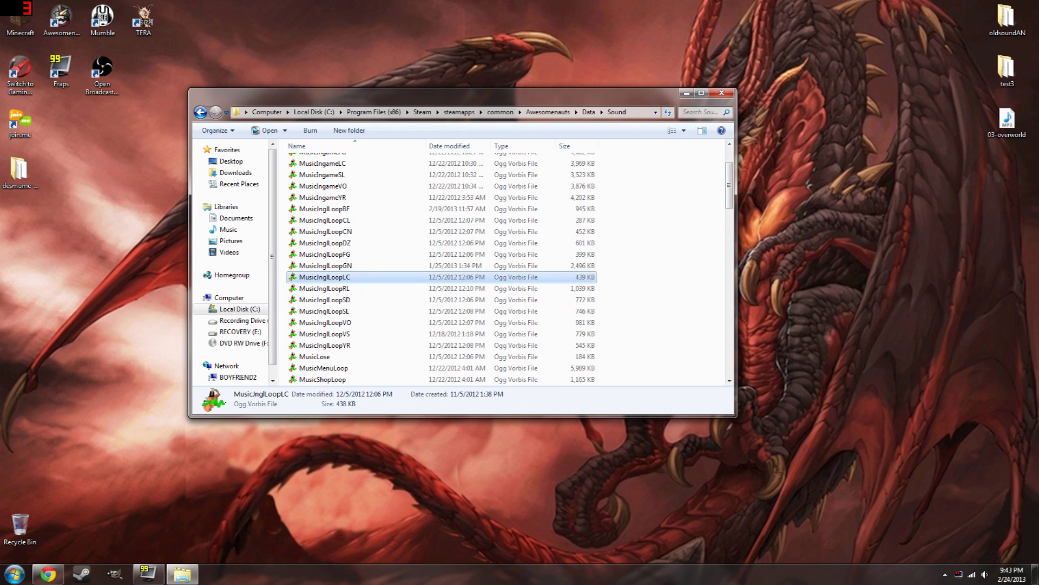
left_click(325, 288)
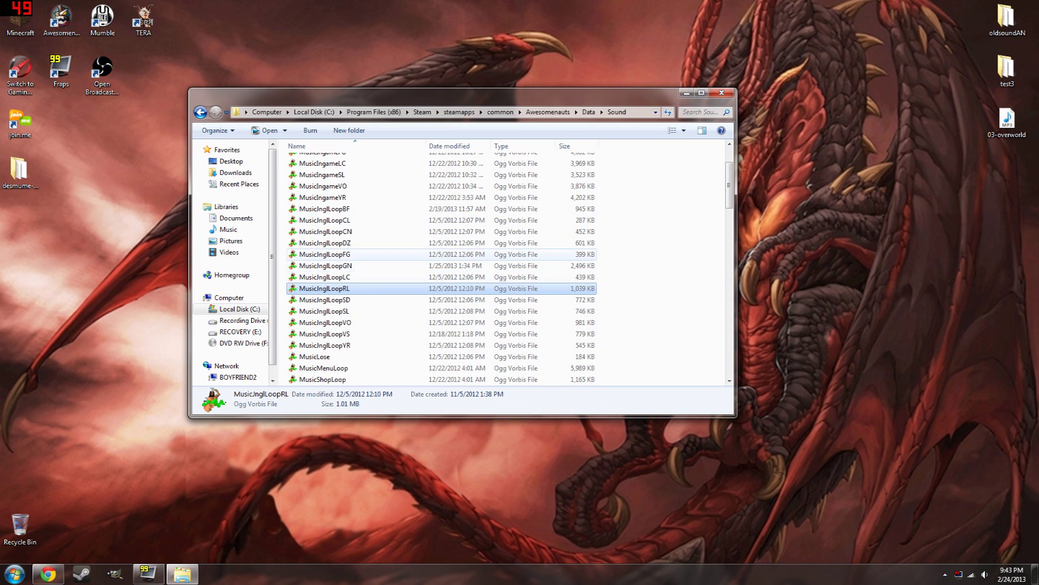
Highlight the MusicLose file and the MusicMenuLoop file further along the list
scroll(379, 300, "down", 1)
scroll(336, 297, "down", 2)
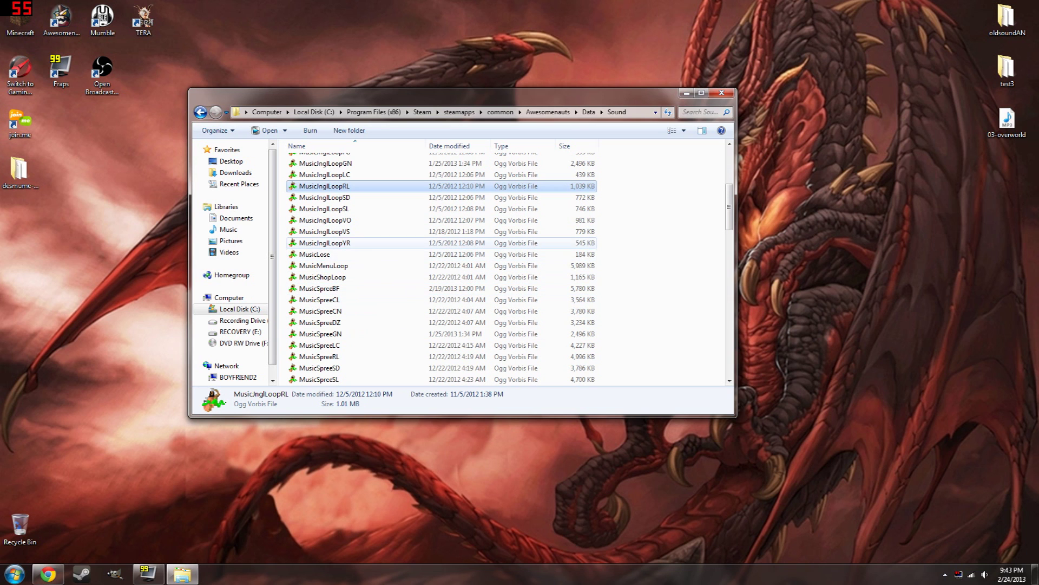
left_click(319, 254)
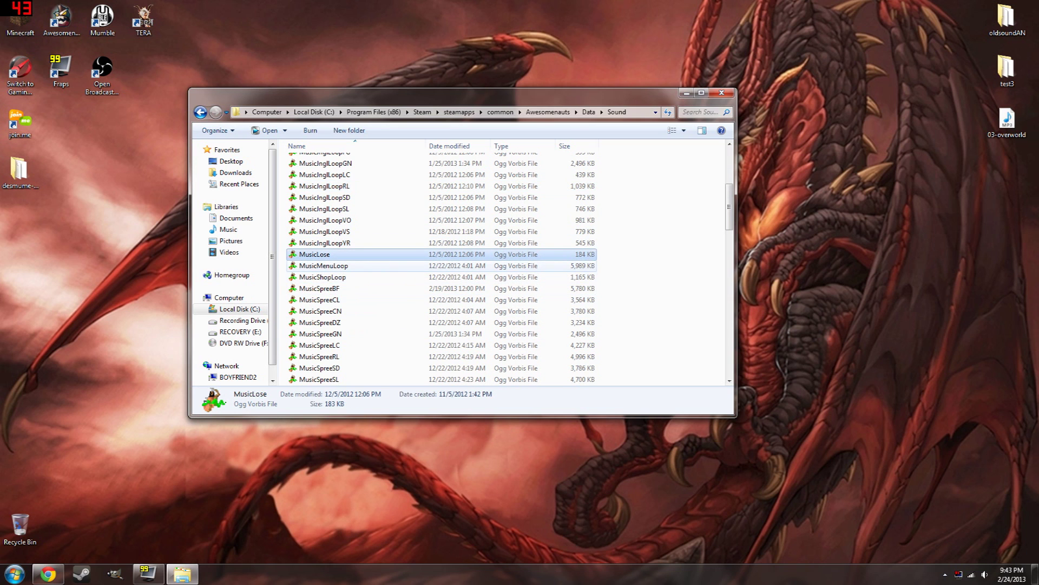
left_click(325, 265)
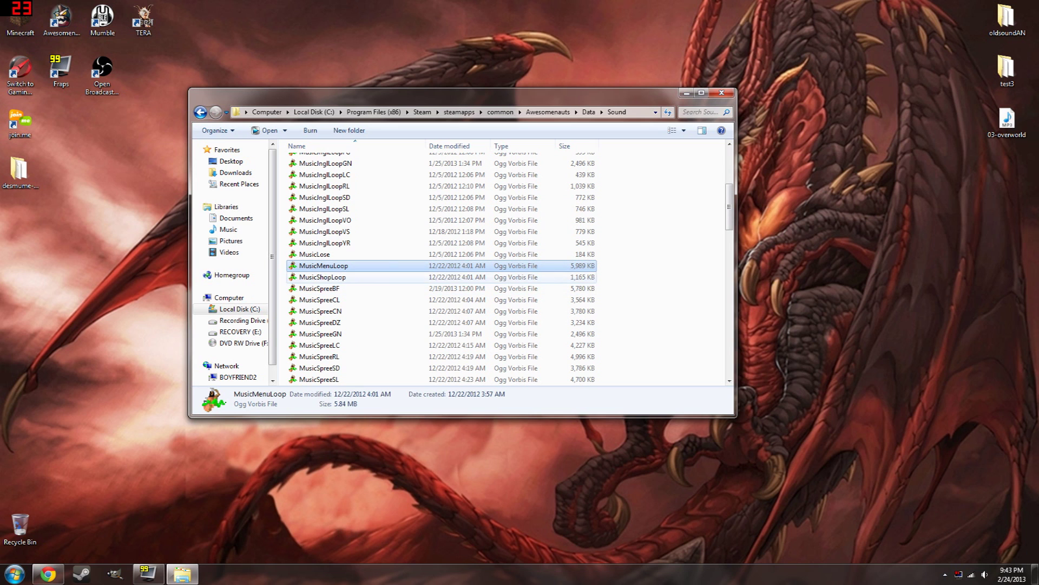
Highlight MusicShopLoop and look over the MusicSpree files and the remaining music files down to MusicWin
left_click(325, 277)
scroll(357, 287, "down", 2)
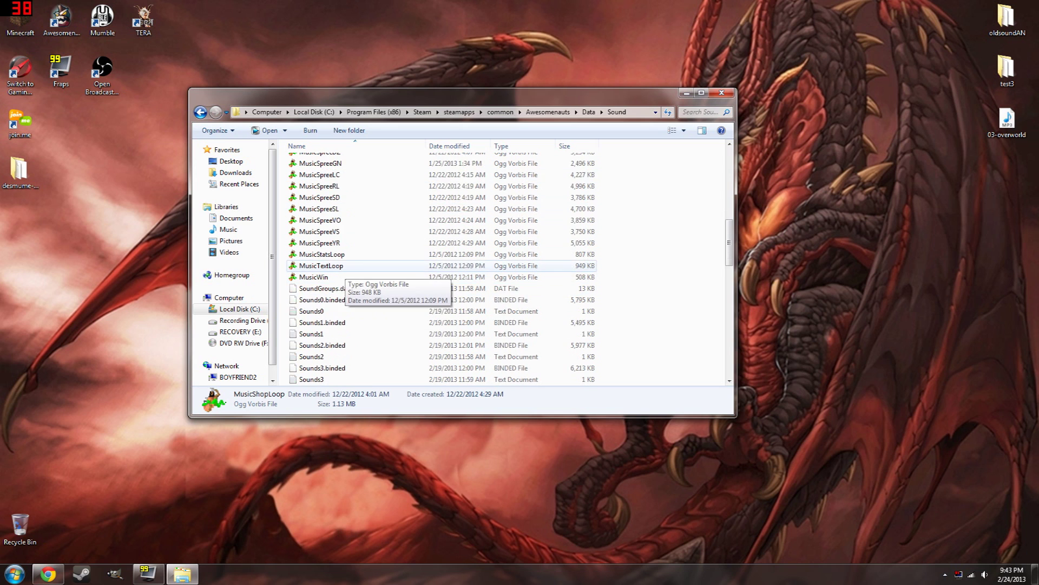
scroll(362, 290, "up", 3)
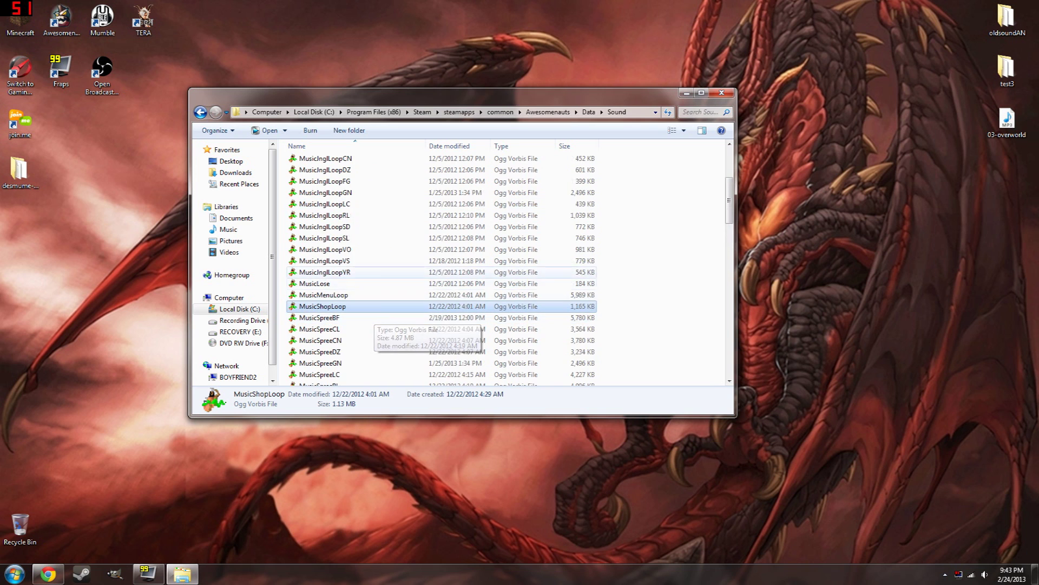
scroll(358, 298, "down", 4)
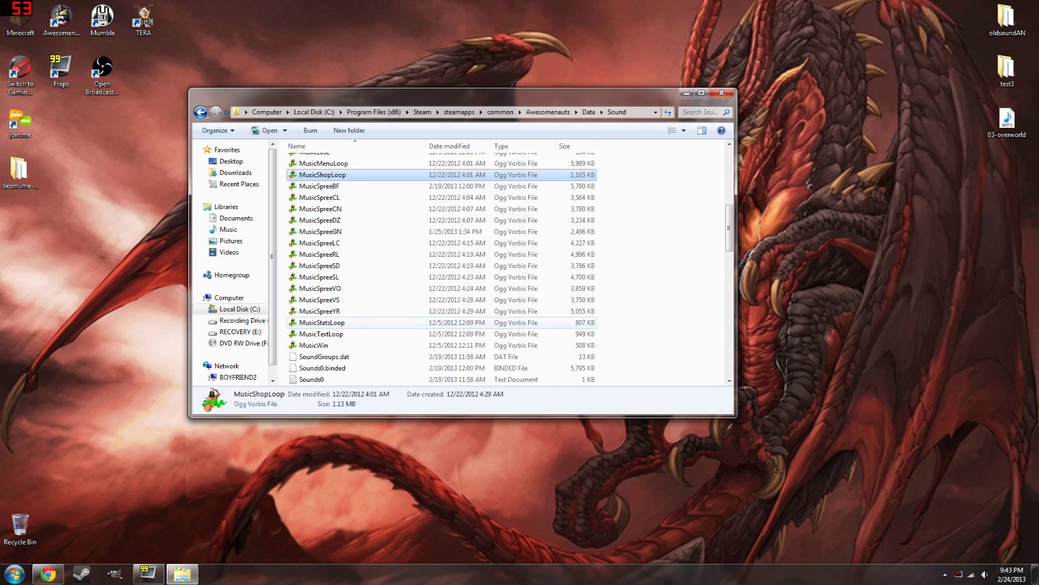
scroll(352, 304, "down", 1)
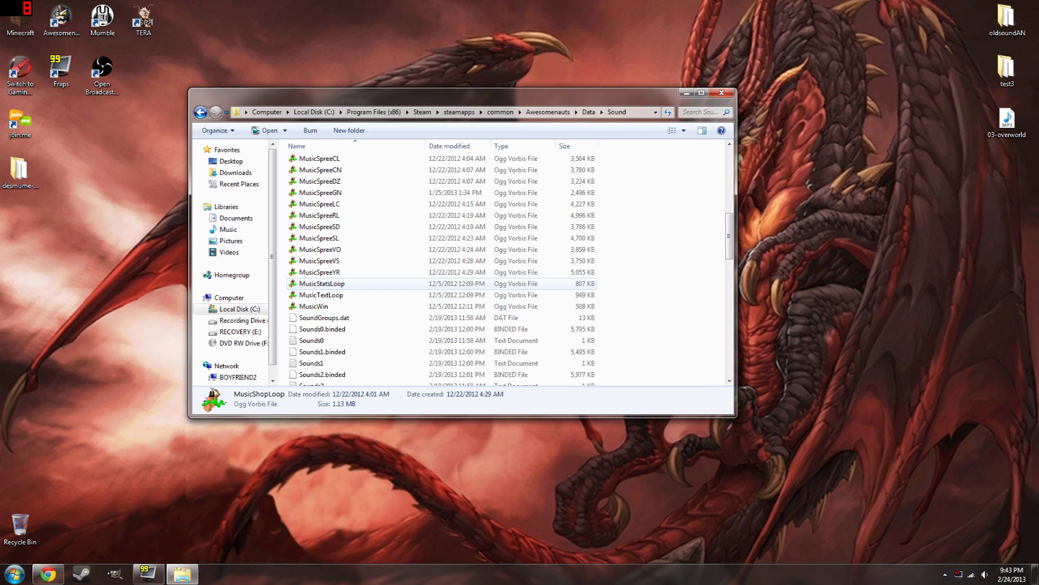
Look through the numbered Sounds files at the end of the folder, then highlight MusicIngameDZ near the start
scroll(401, 319, "down", 11)
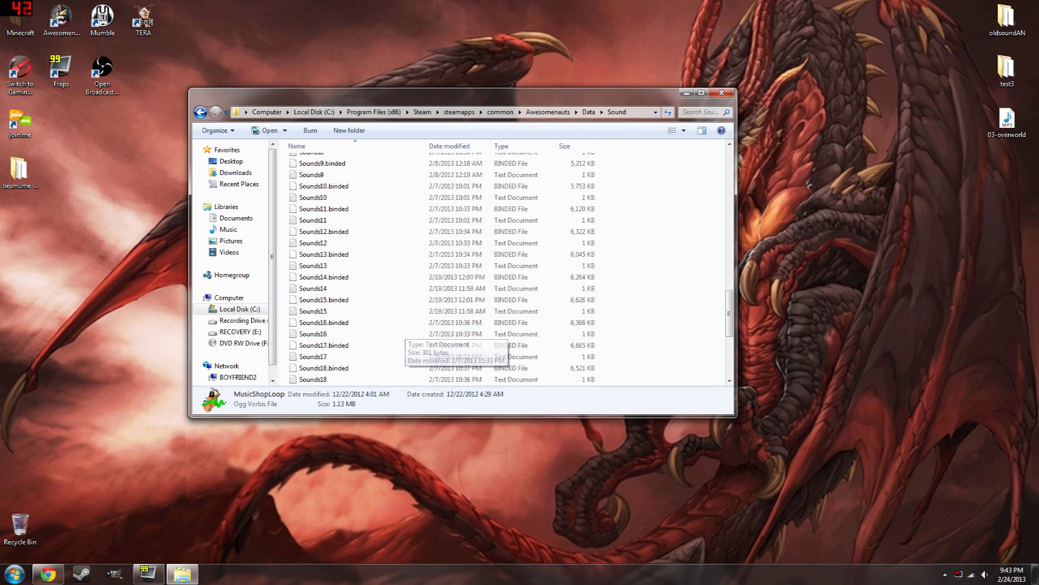
scroll(400, 320, "down", 5)
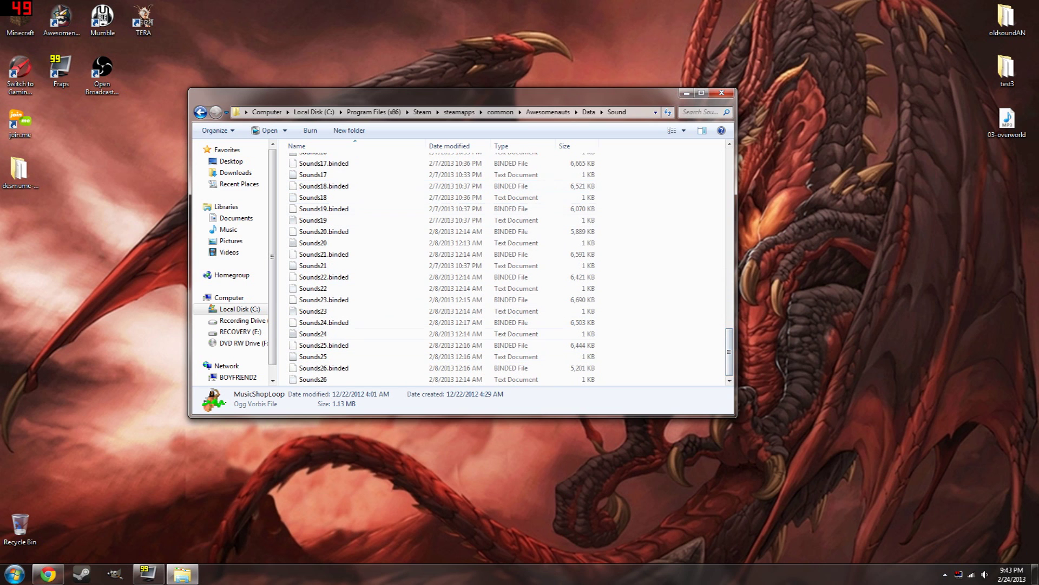
left_click_drag(729, 357, 729, 174)
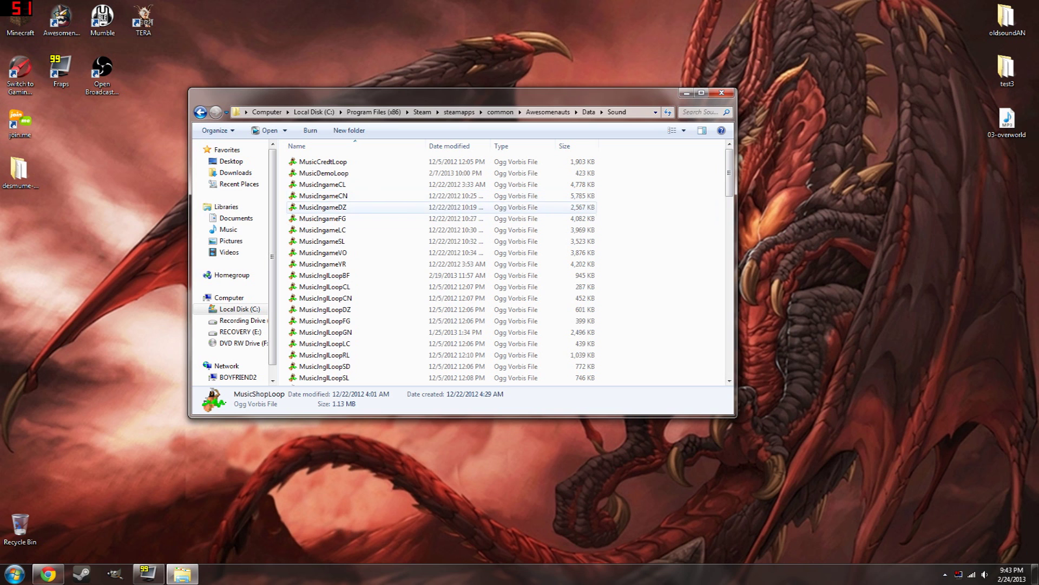
left_click(346, 207)
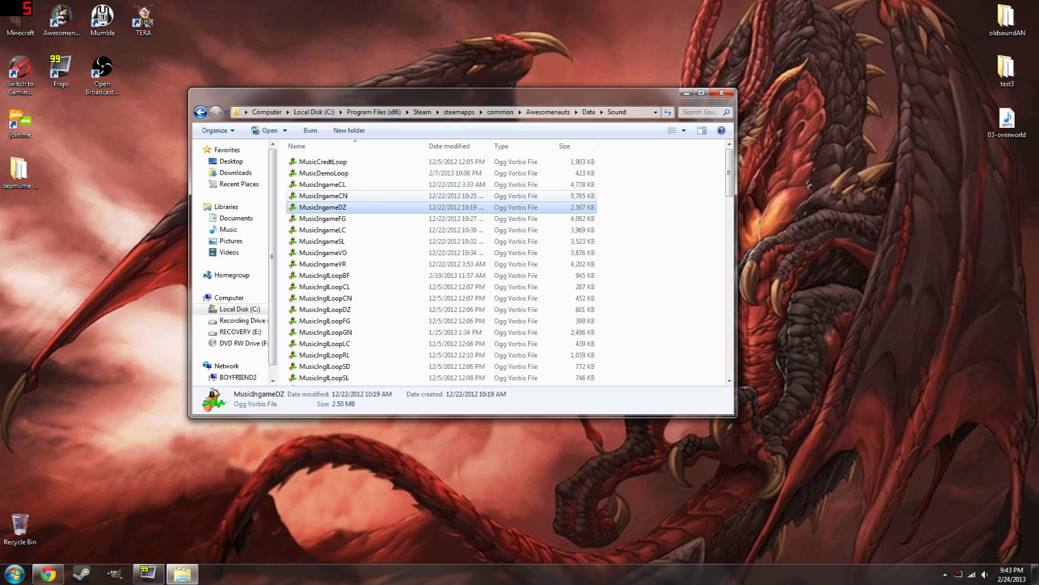
Switch to Chrome, search YouTube for "gnawrles barkley", and open and pause the video "Gnawrles Barkley's Slamming Spree!"
left_click(687, 92)
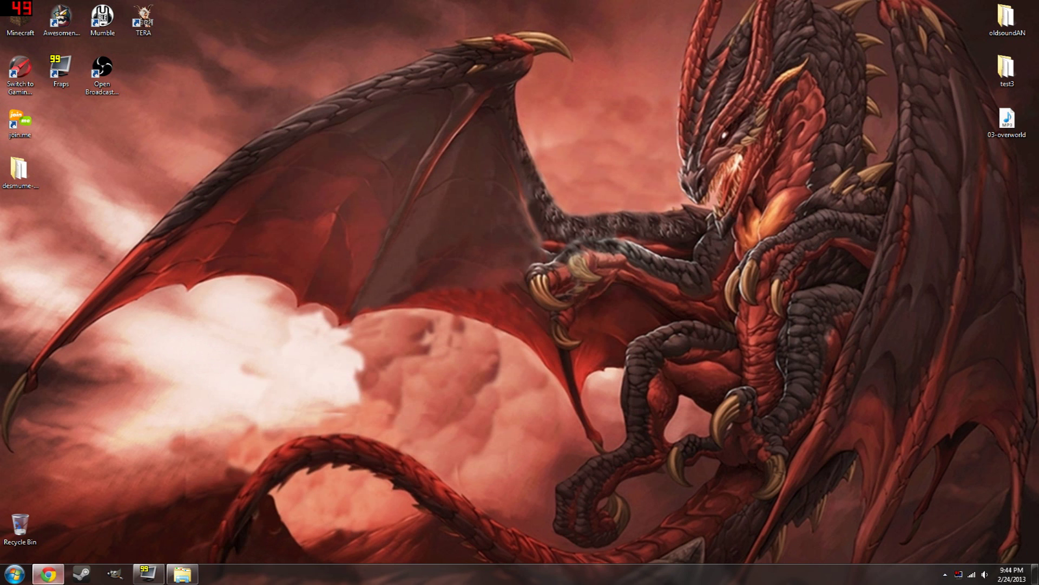
left_click(48, 574)
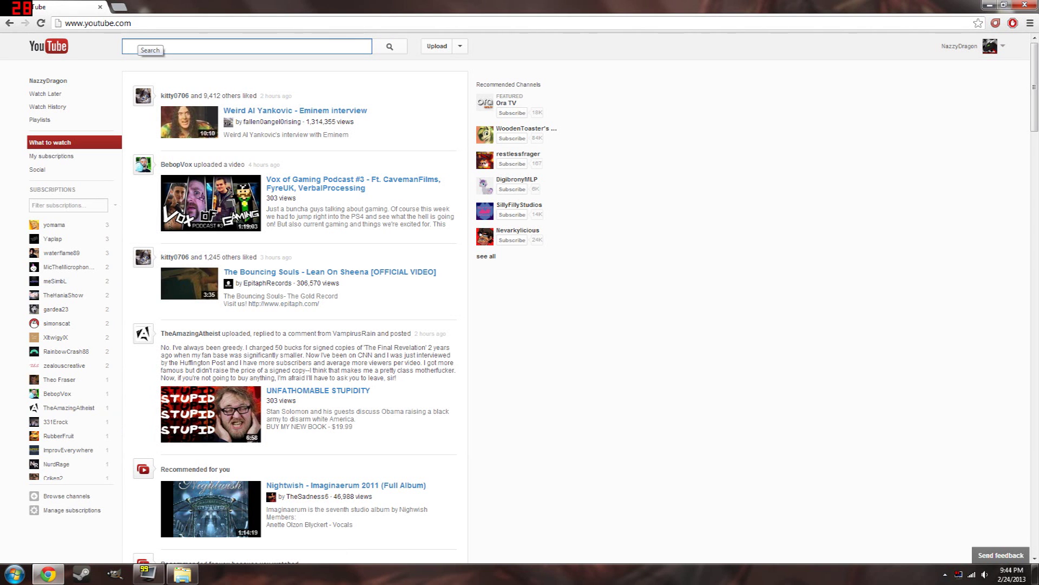
type("gnaw")
key("Down")
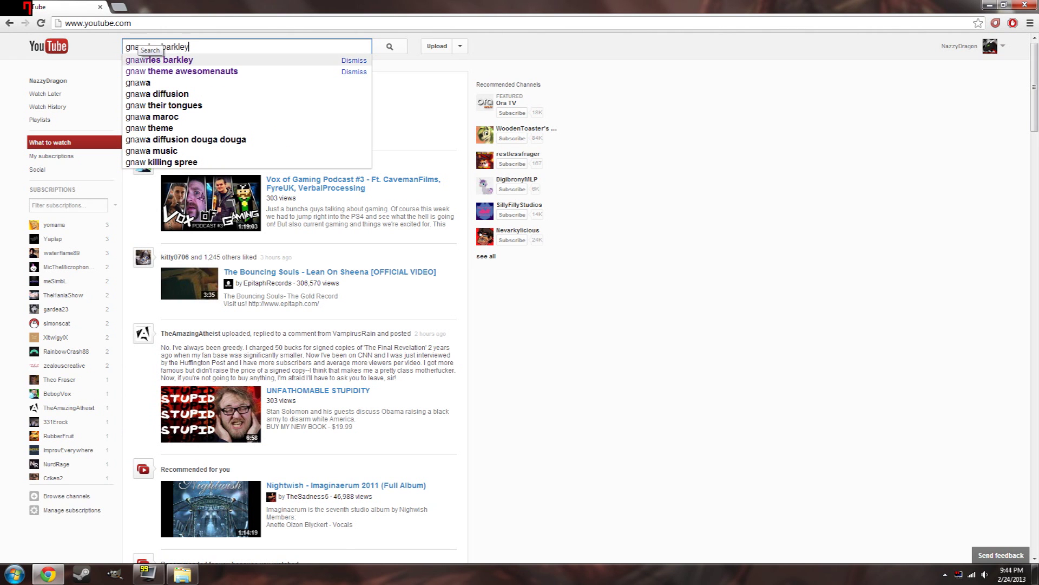
key("Return")
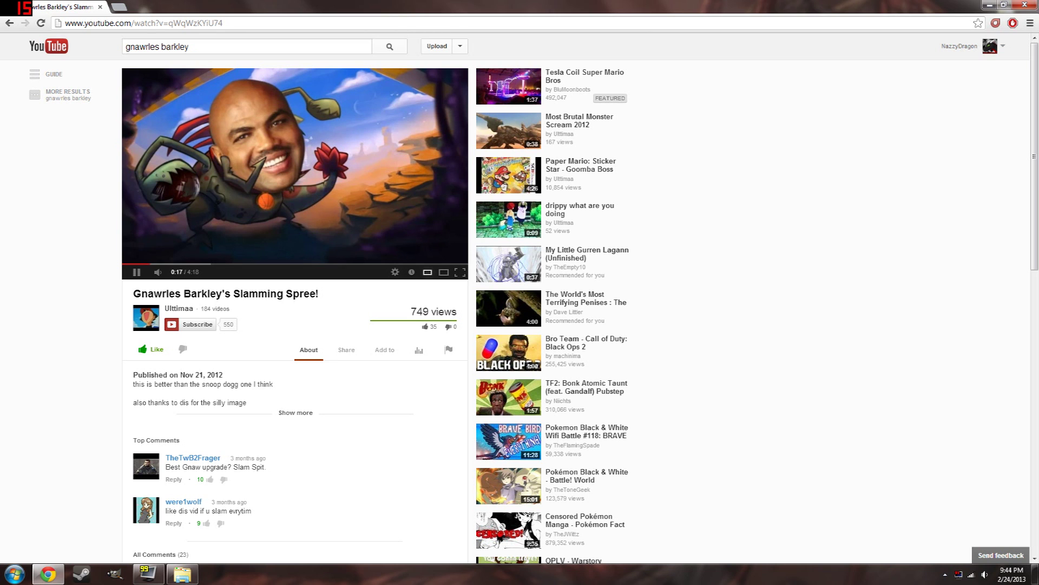
key("space")
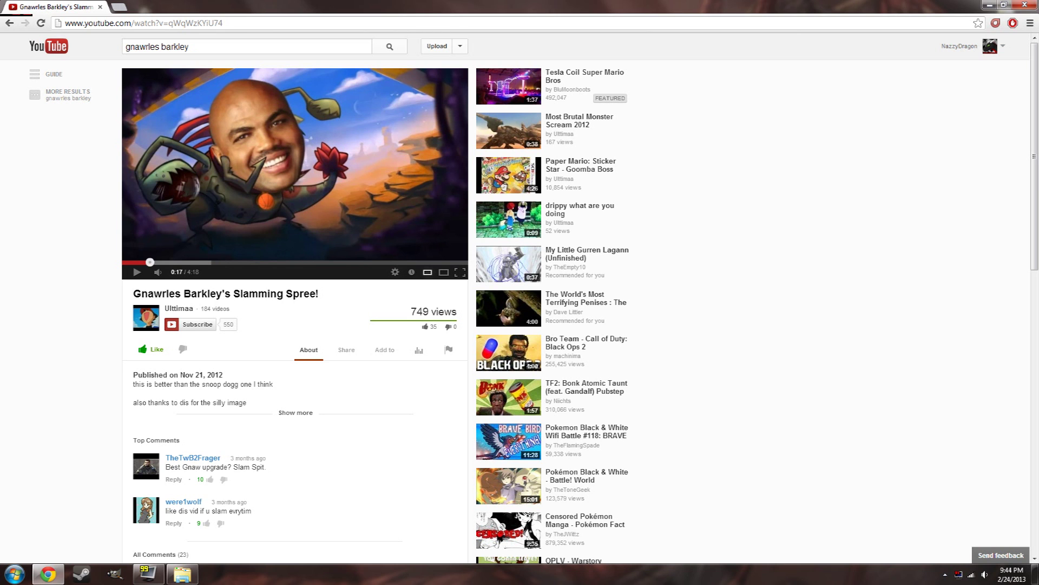
key("ctrl+t")
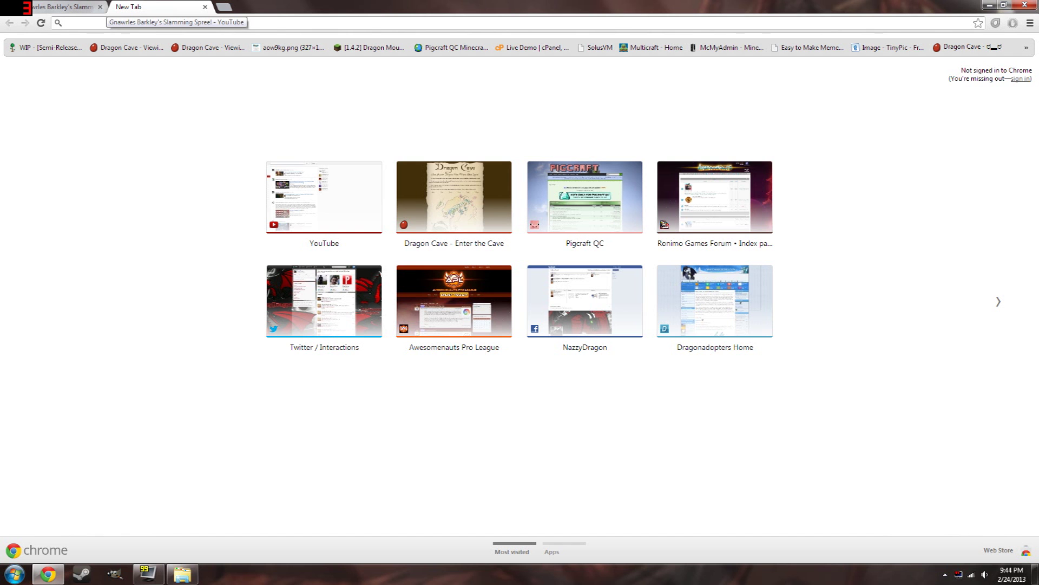
type("keepvid")
key("Return")
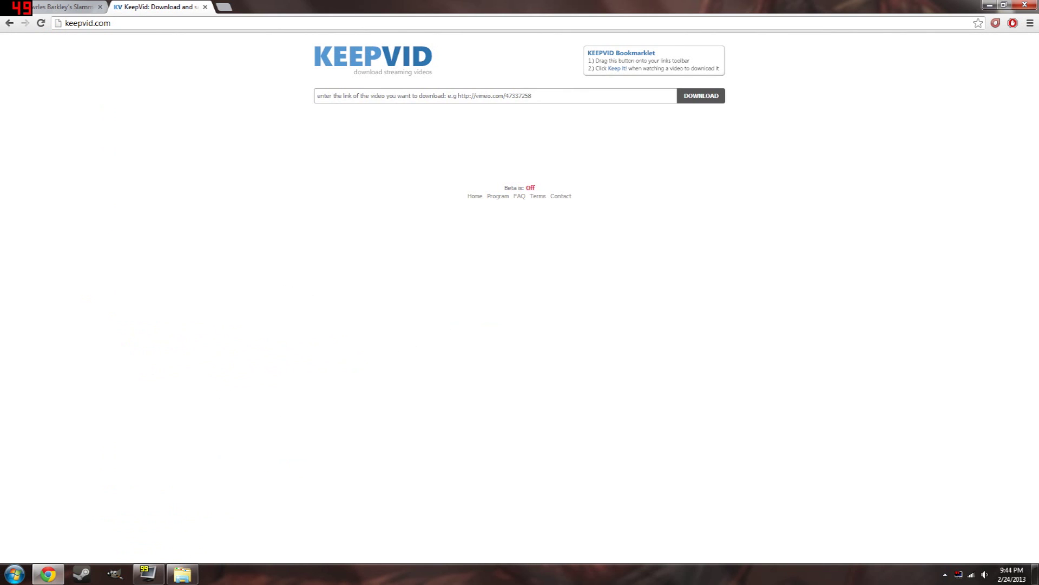
left_click(495, 96)
type("http://www.youtube.com/watch?v=qWqWzKYiU74")
left_click(712, 93)
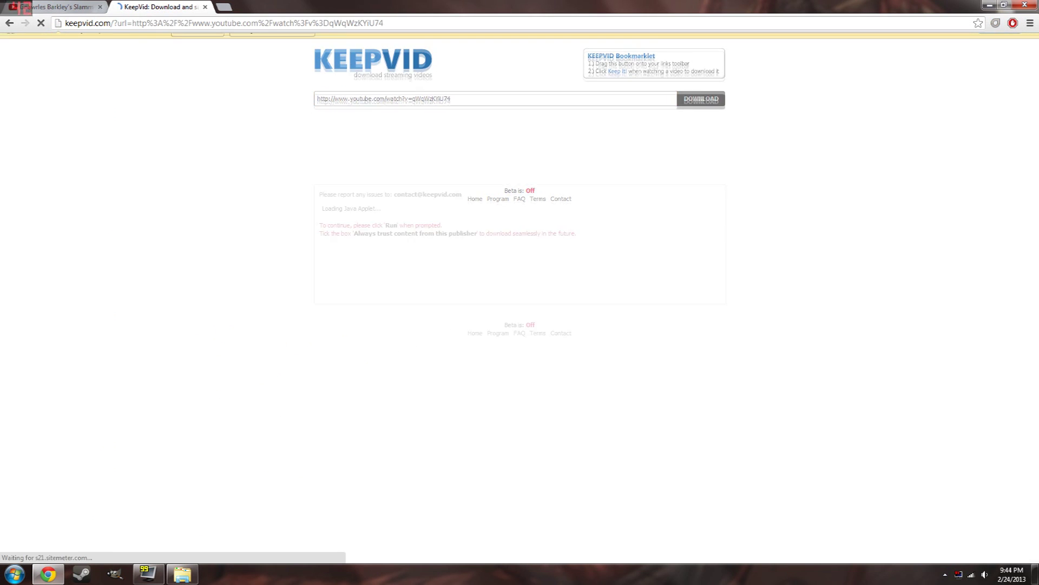
Allow the KeepVidDownloader applet to run, accepting the risk, and download the MP3 version of the video
left_click(198, 43)
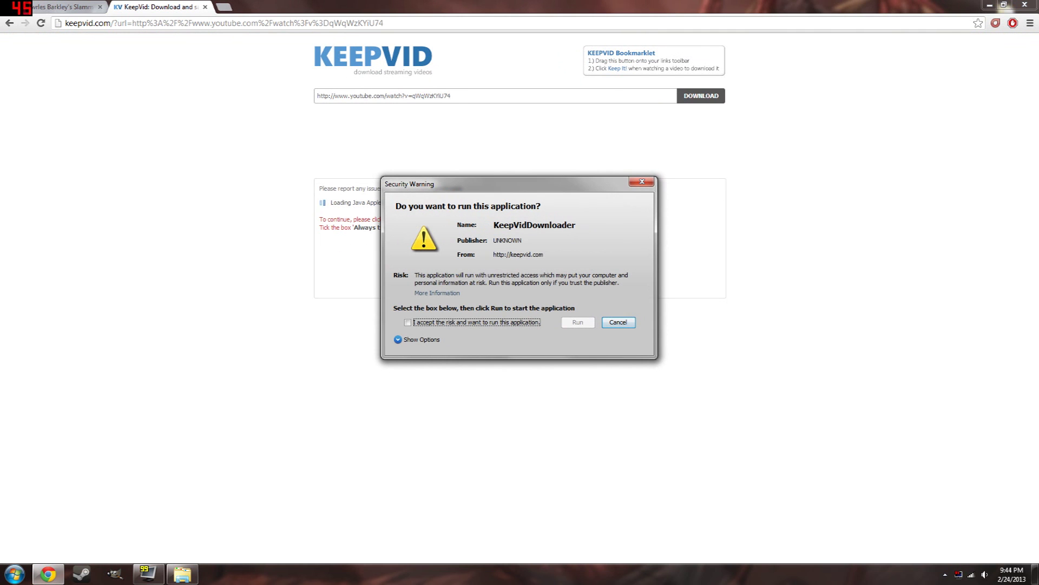
key("space")
key("Tab")
key("Return")
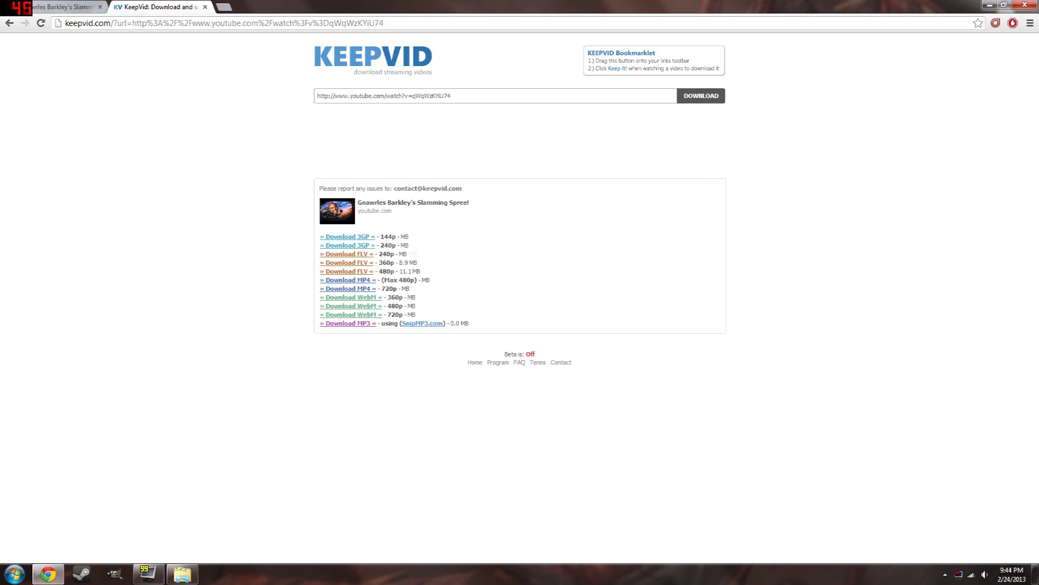
left_click(348, 323)
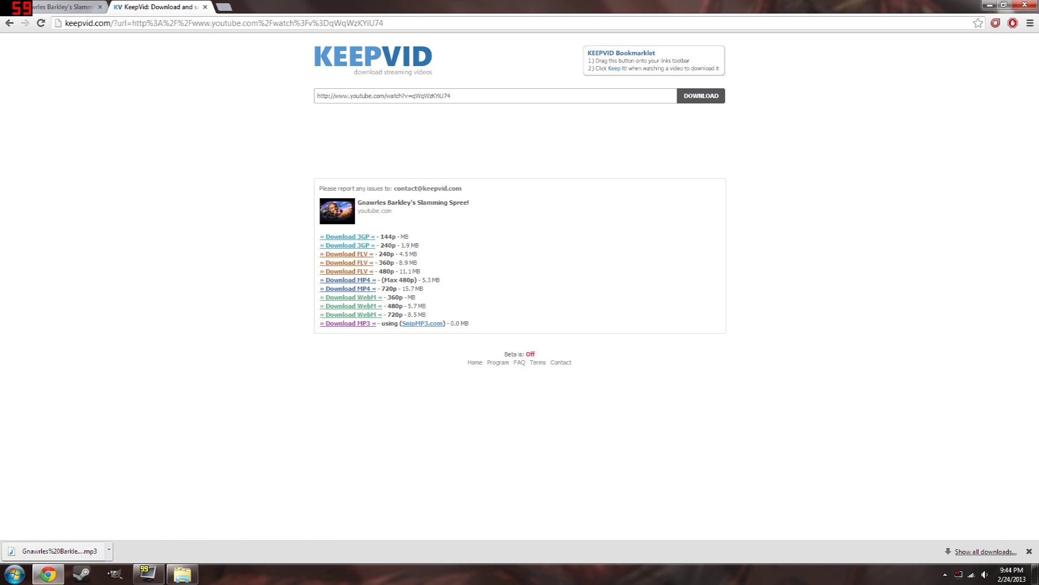
Open the media.io online audio converter in a new tab
key("ctrl+t")
type("m")
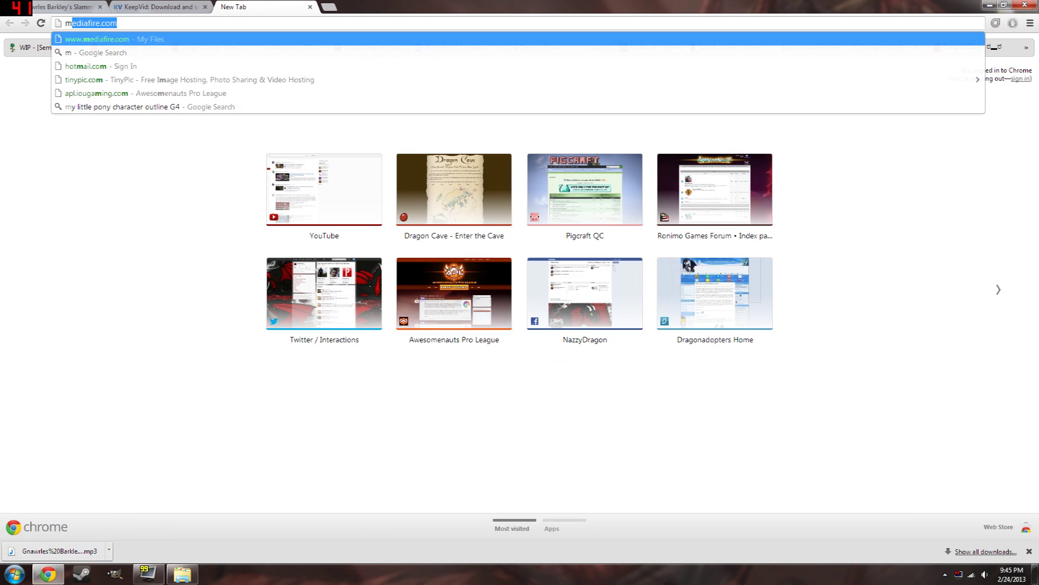
type("edia.io")
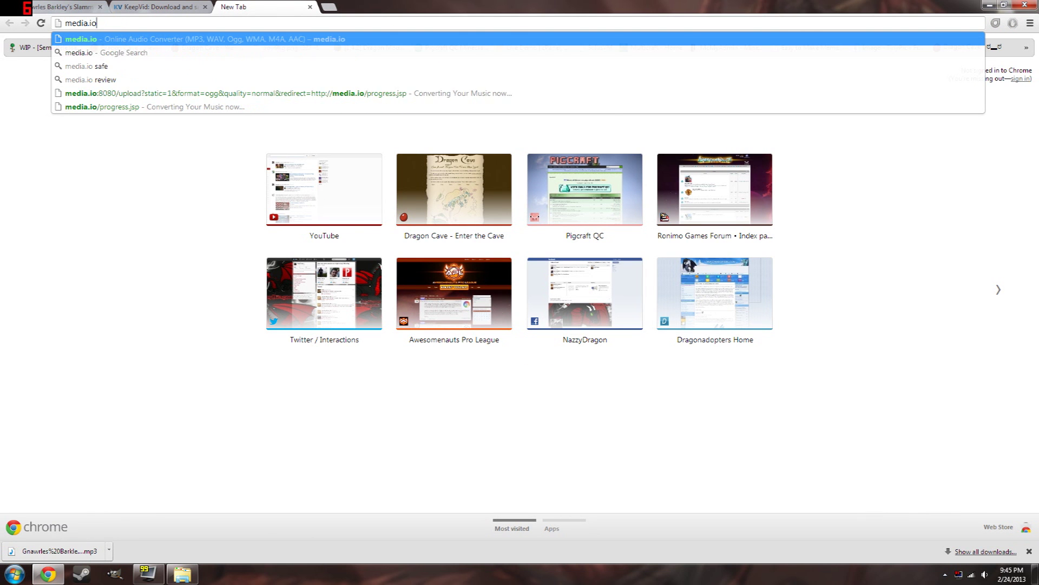
key("Return")
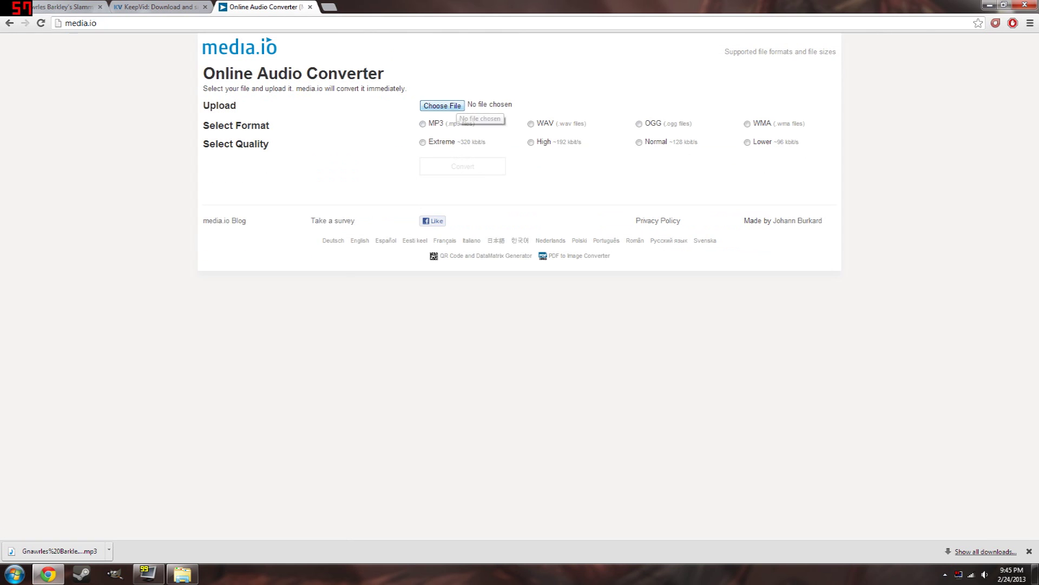
Search Downloads for "gnawr" and try converting Gnawrles%20Barkley%27s%20Slamming%20Spree%21.mp3 to OGG at Normal quality
left_click(441, 104)
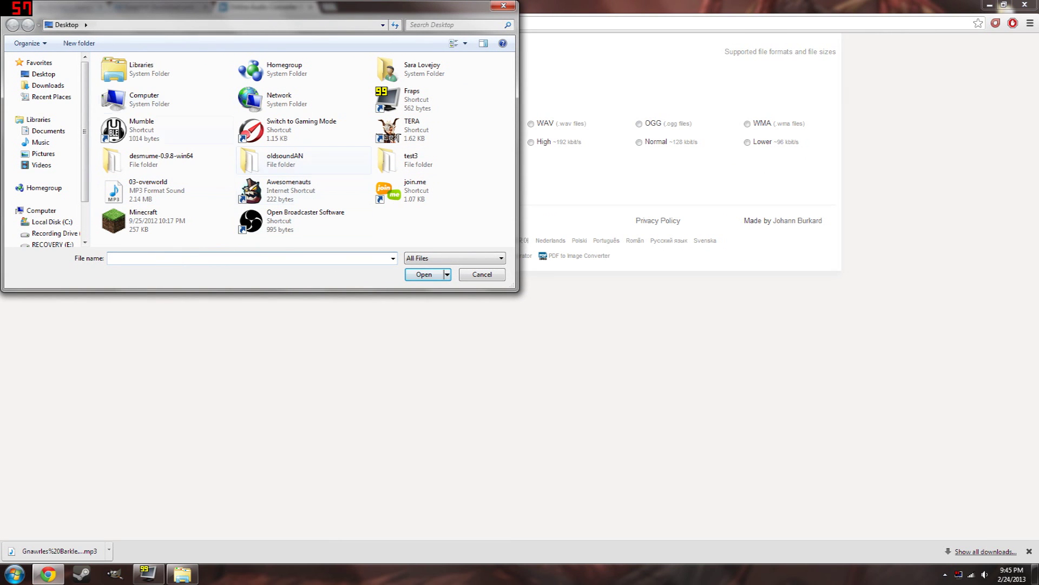
left_click(48, 85)
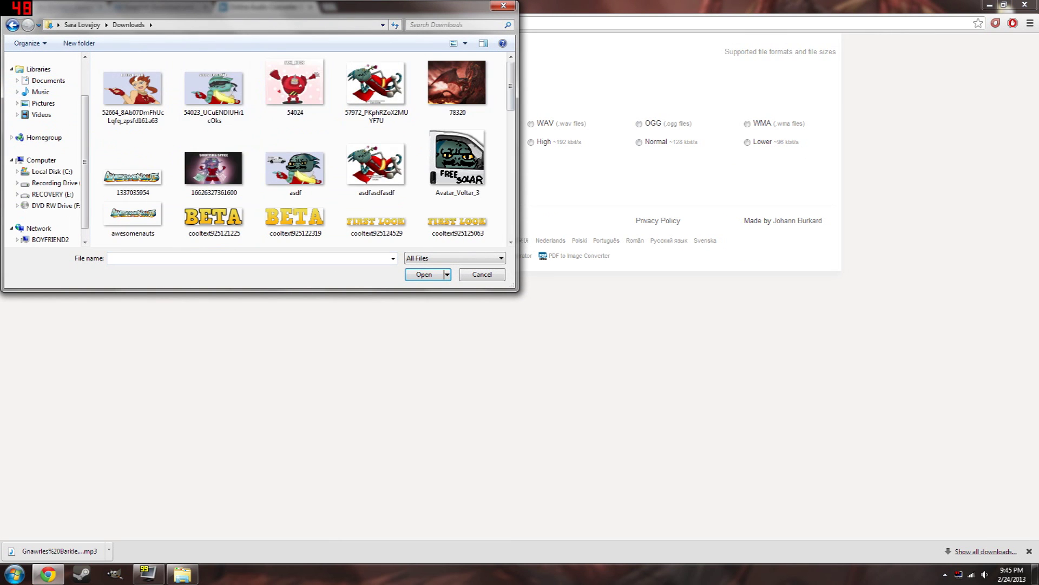
scroll(452, 76, "down", 5)
scroll(452, 75, "down", 4)
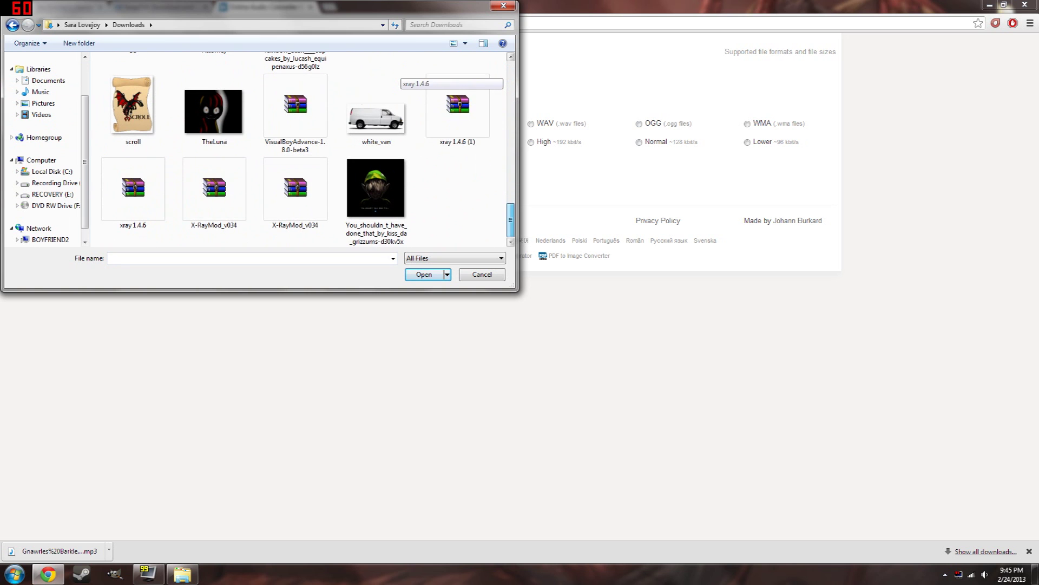
left_click(452, 25)
type("gnawr")
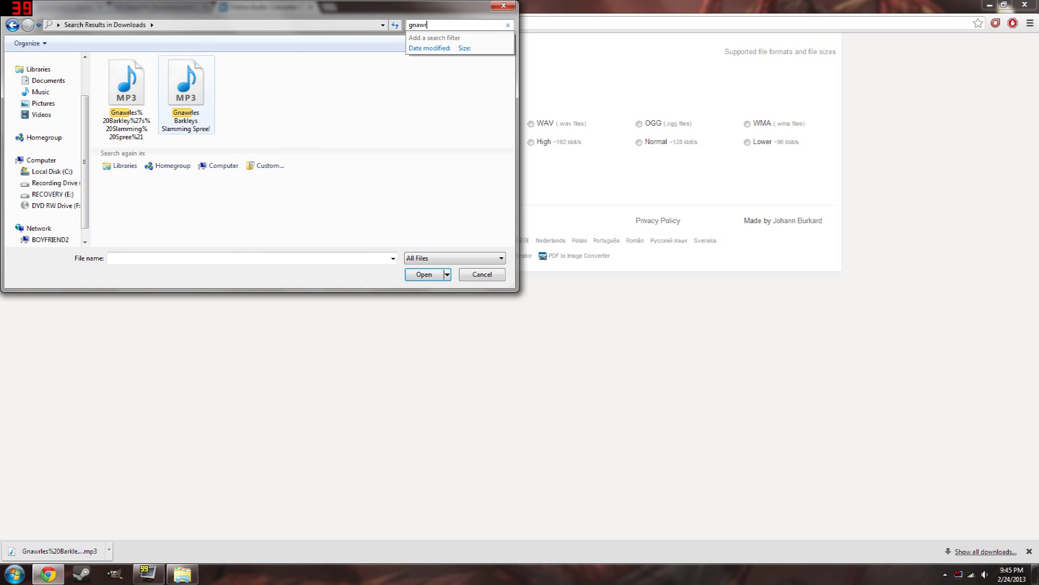
left_click(127, 96)
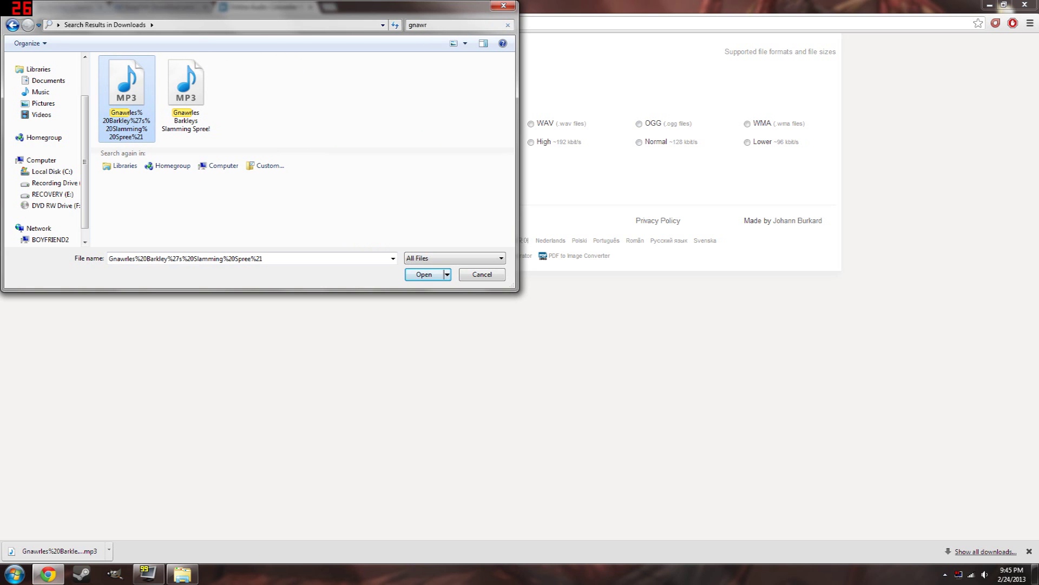
key("Return")
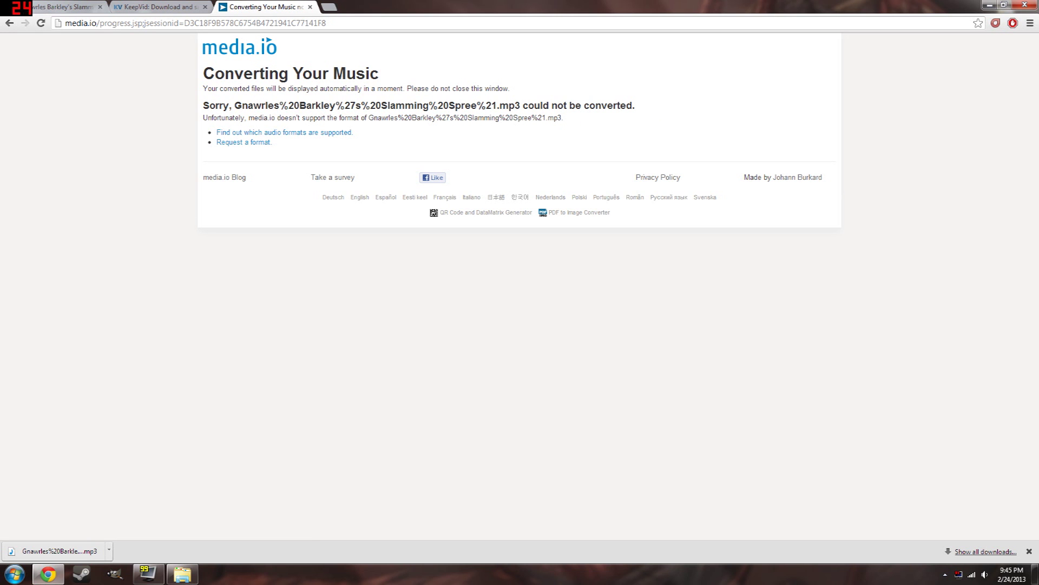
Return to the converter, choose the "Gnawrles Barkleys Slamming Spree!" MP3 from Downloads instead, and convert it to OGG at Normal quality
key("alt+Left")
left_click(443, 104)
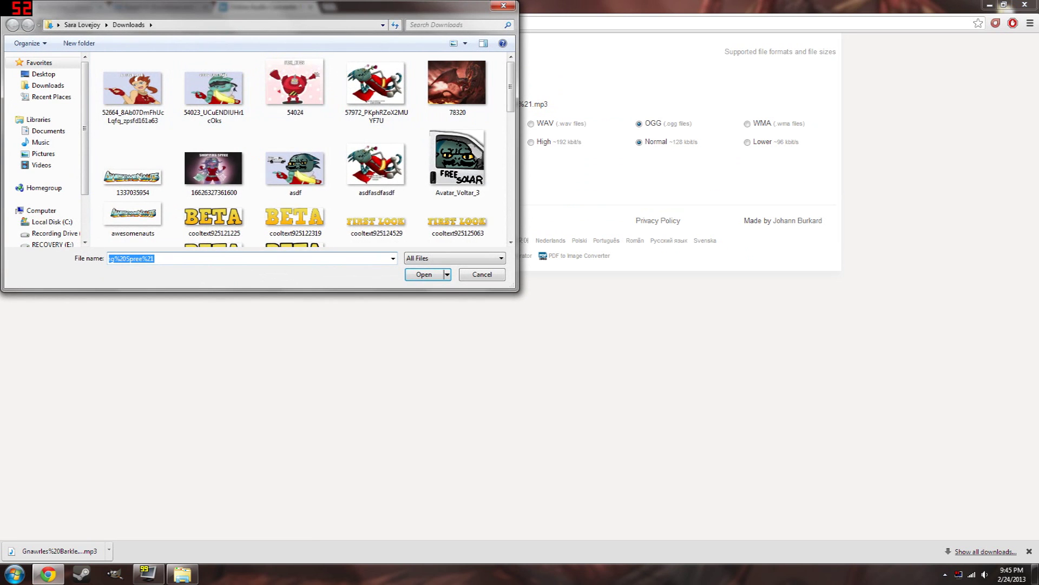
left_click_drag(510, 86, 511, 98)
left_click(454, 25)
type("gnaw")
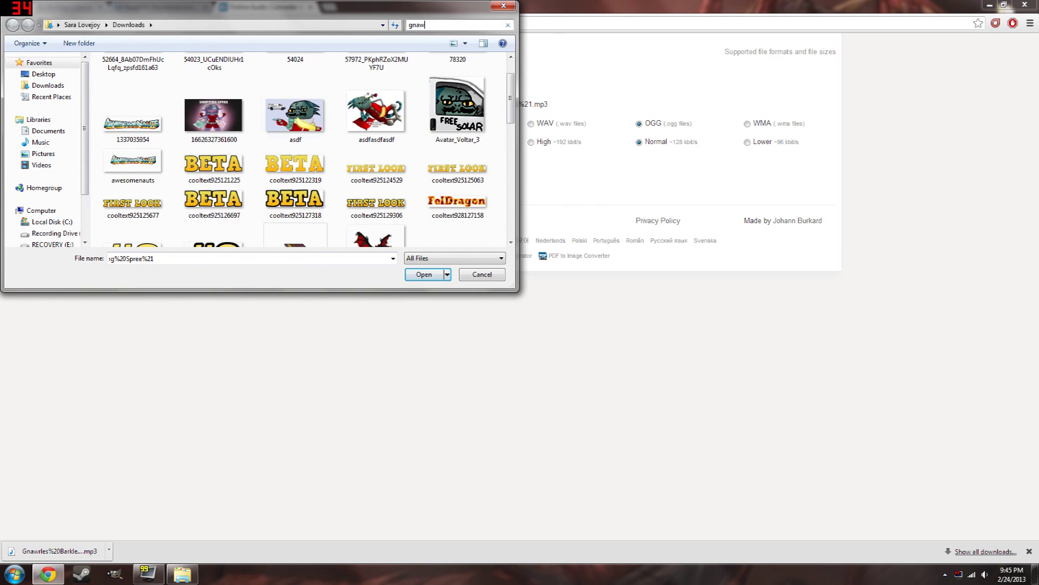
double_click(188, 93)
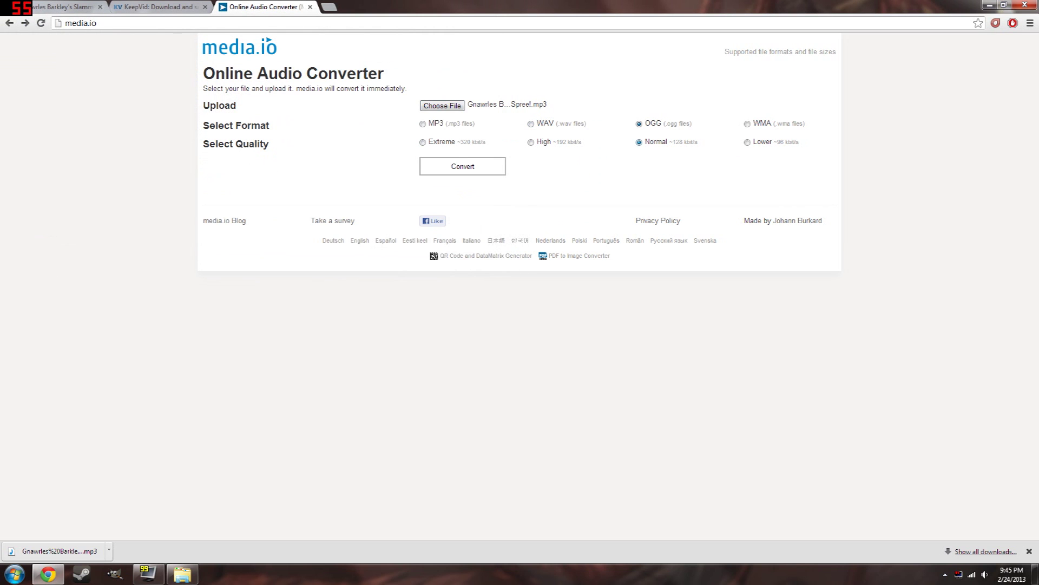
left_click(462, 166)
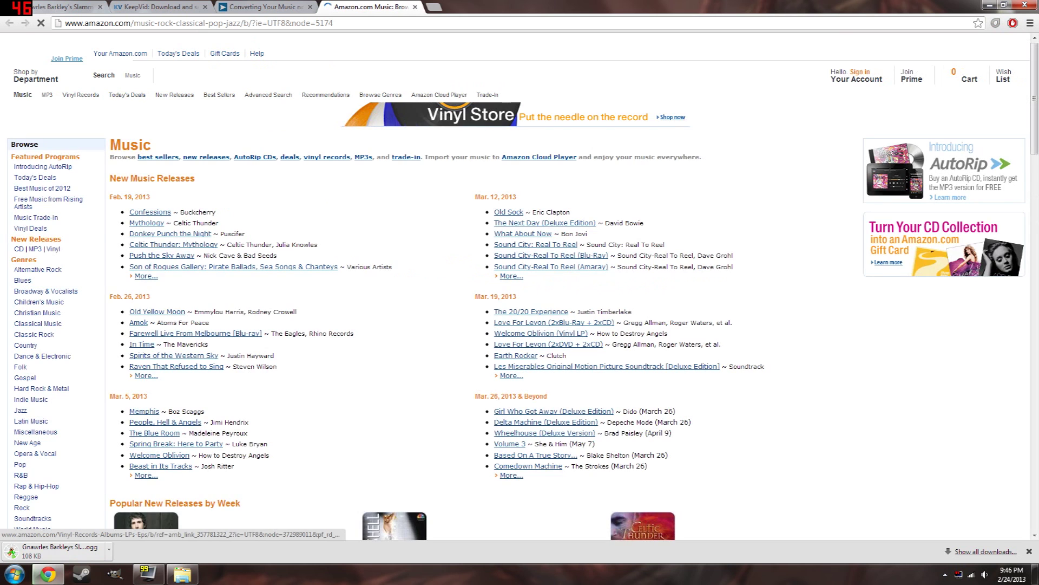
Close the Amazon tab, download the converted OGG again while cancelling the earlier download, and show the finished file in its folder
key("ctrl+w")
left_click(247, 137)
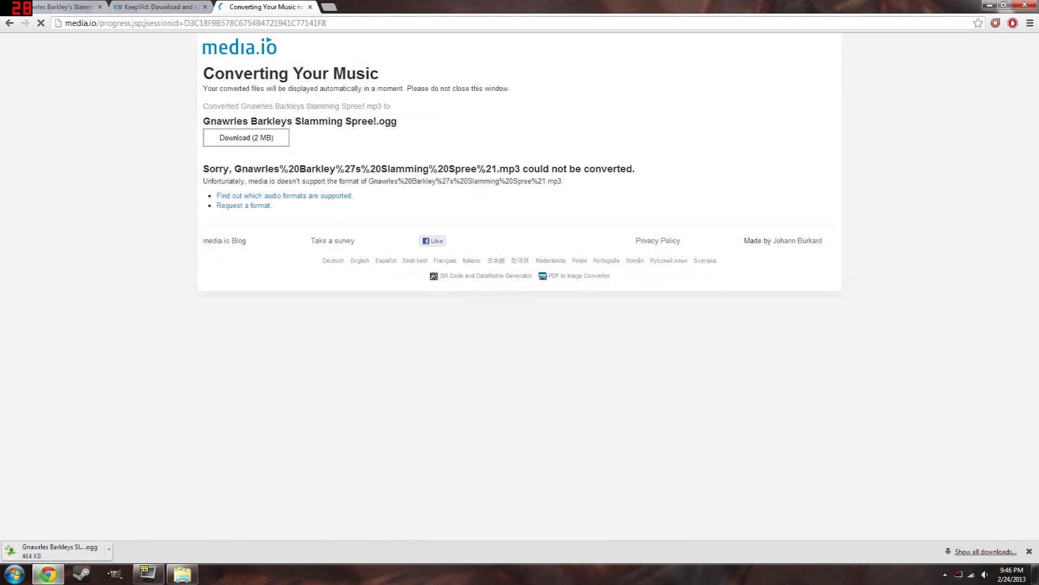
left_click(109, 549)
left_click(136, 534)
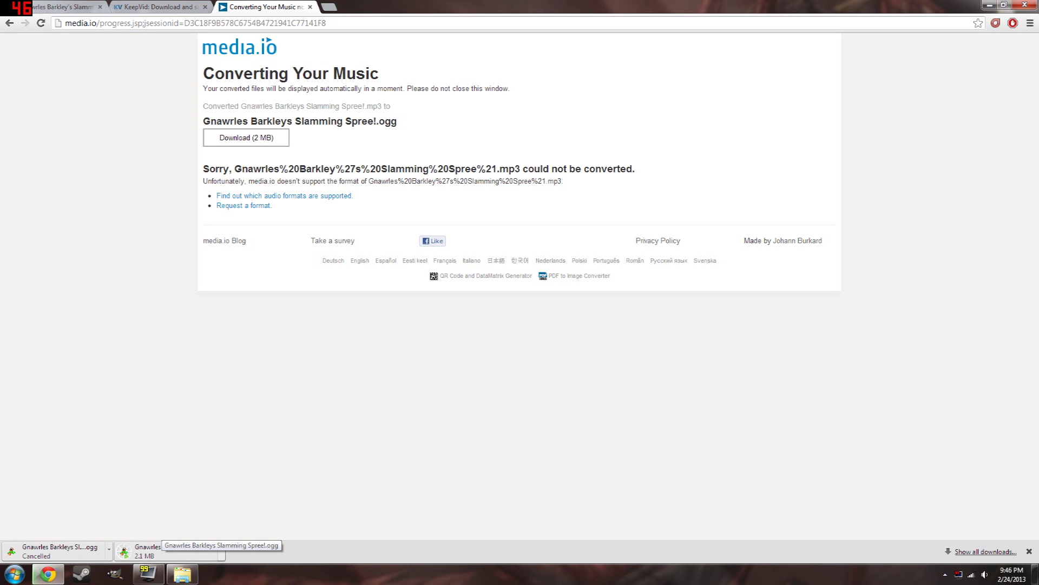
left_click(222, 549)
left_click(257, 519)
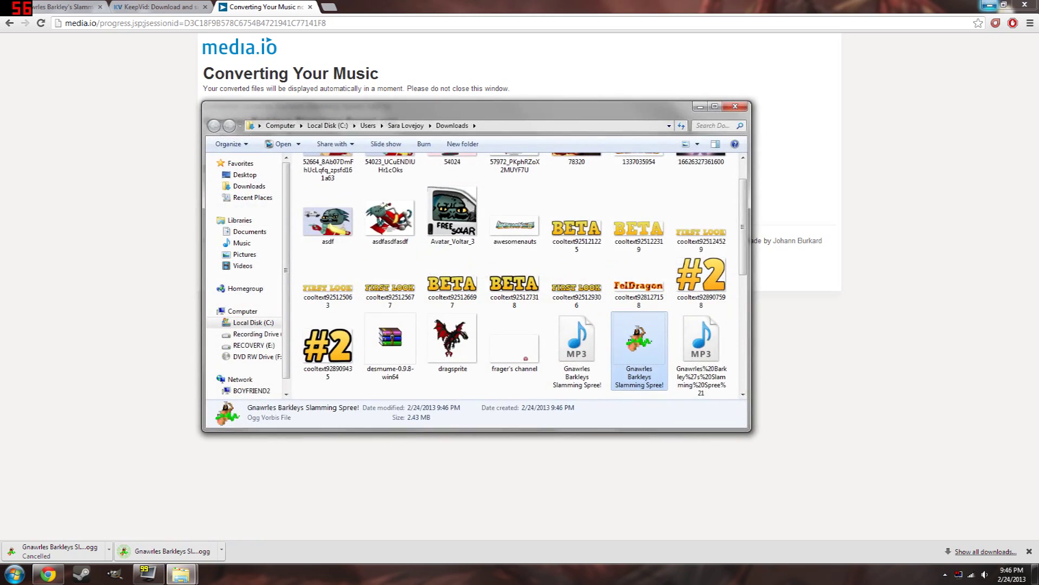
Minimize the browser, move the converted "Gnawrles Barkleys Slamming Spree!" OGG from Downloads to the desktop, and close the Downloads window
left_click(990, 4)
left_click_drag(639, 344, 185, 286)
left_click(735, 107)
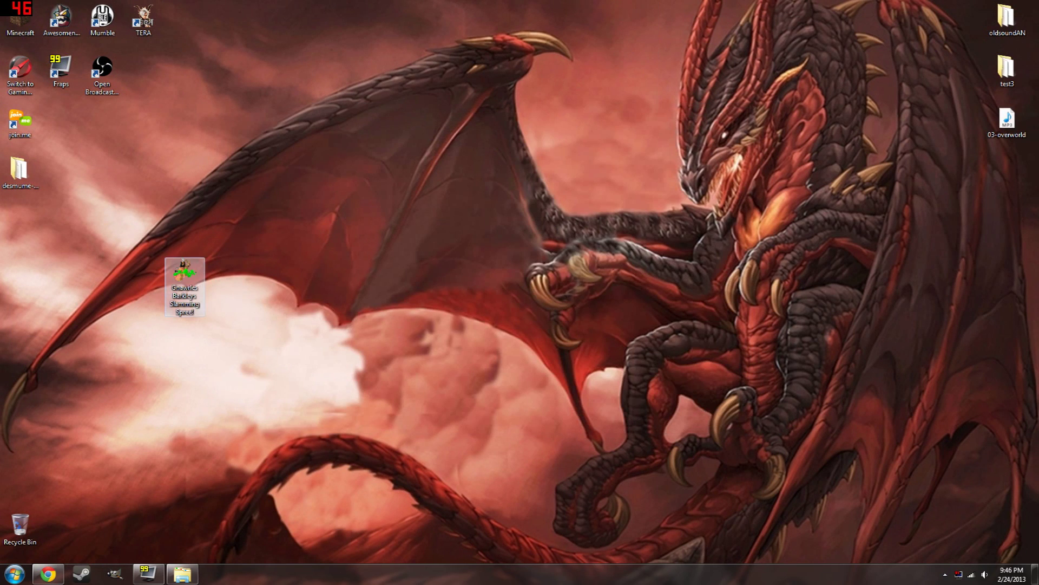
left_click(244, 303)
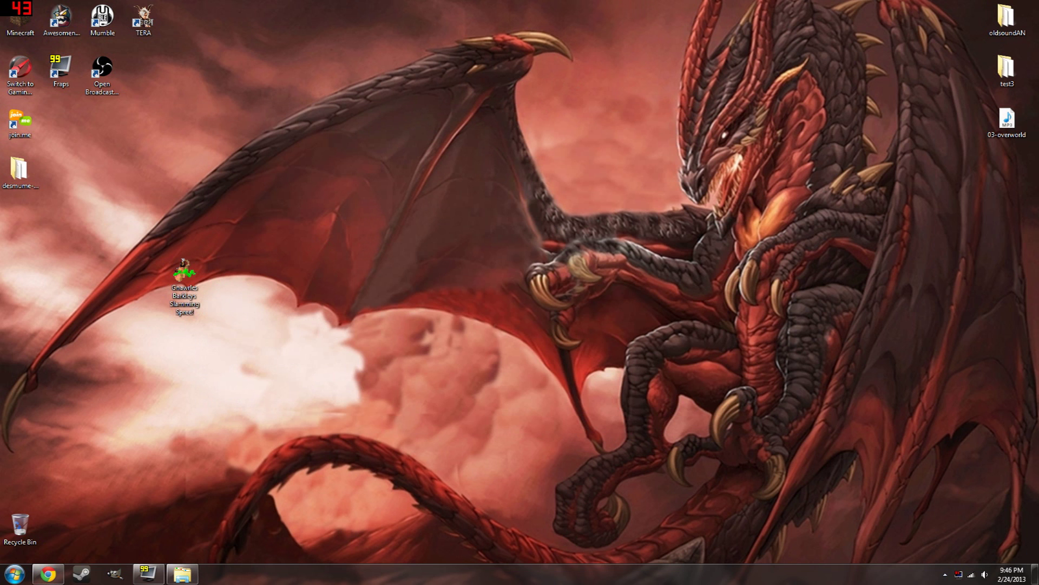
Bring up the Awesomenauts Sound folder beside the desktop file and copy the name of MusicJnglLoopGN without changing it
left_click(182, 574)
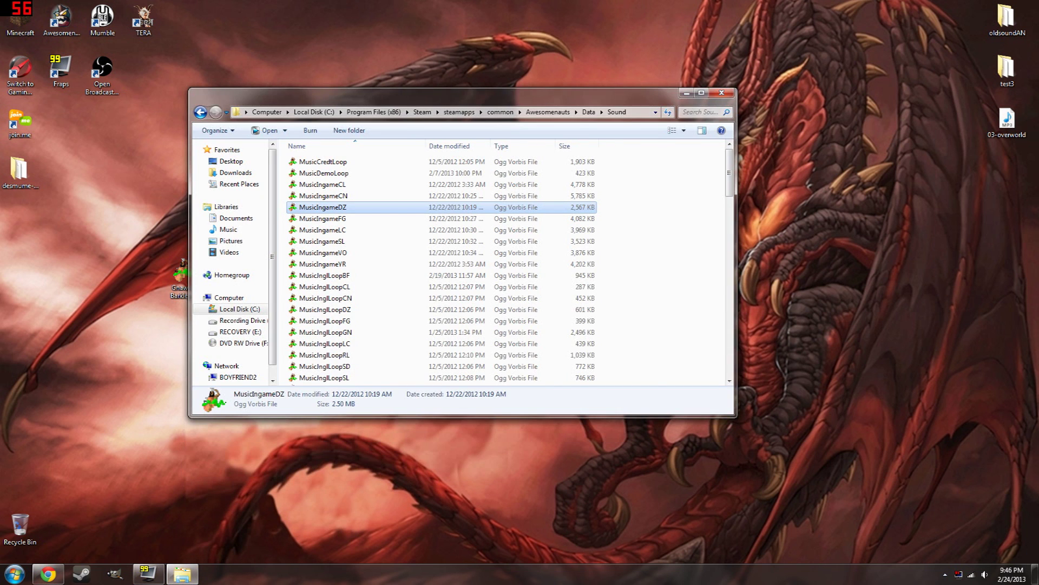
left_click_drag(433, 92, 651, 91)
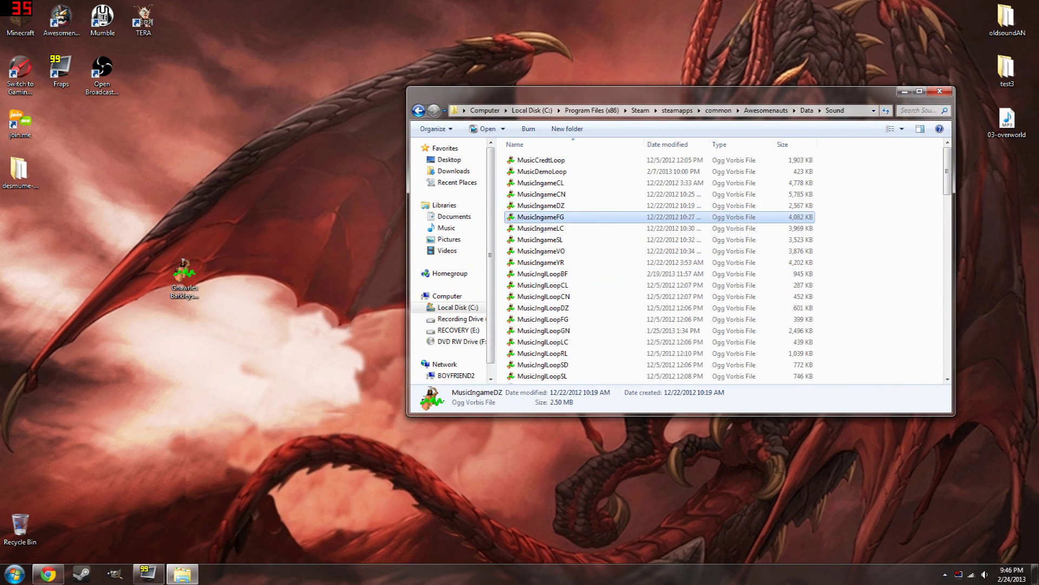
scroll(611, 309, "down", 4)
scroll(612, 309, "up", 4)
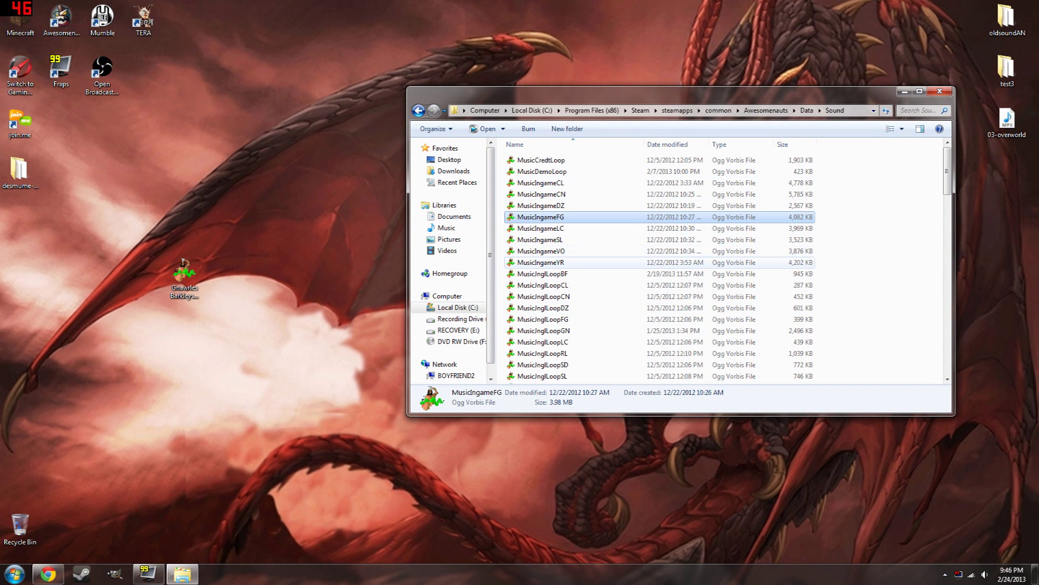
scroll(541, 260, "down", 3)
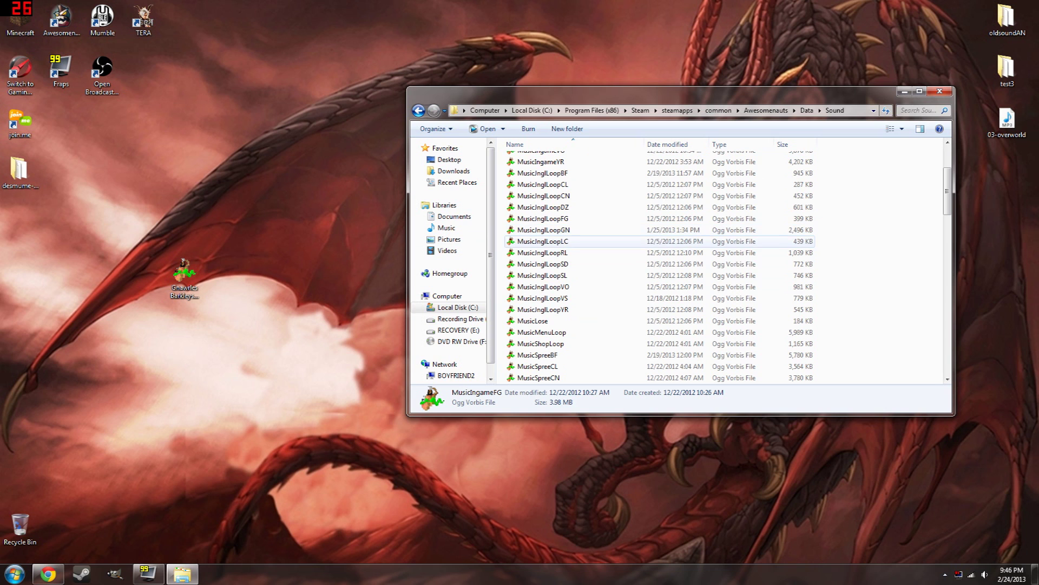
left_click(541, 240)
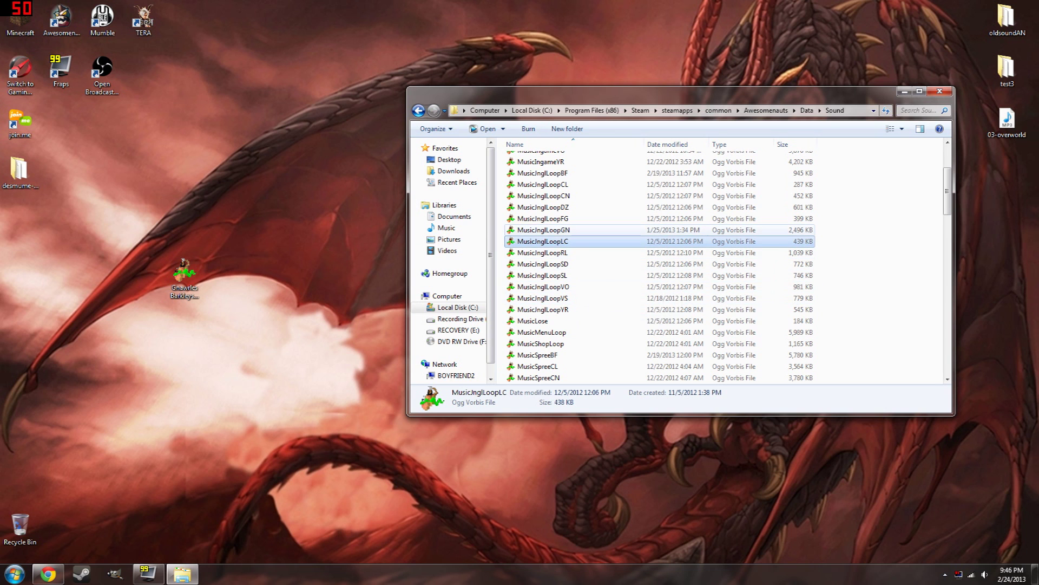
left_click(568, 230)
right_click(568, 232)
key("m")
key("ctrl+c")
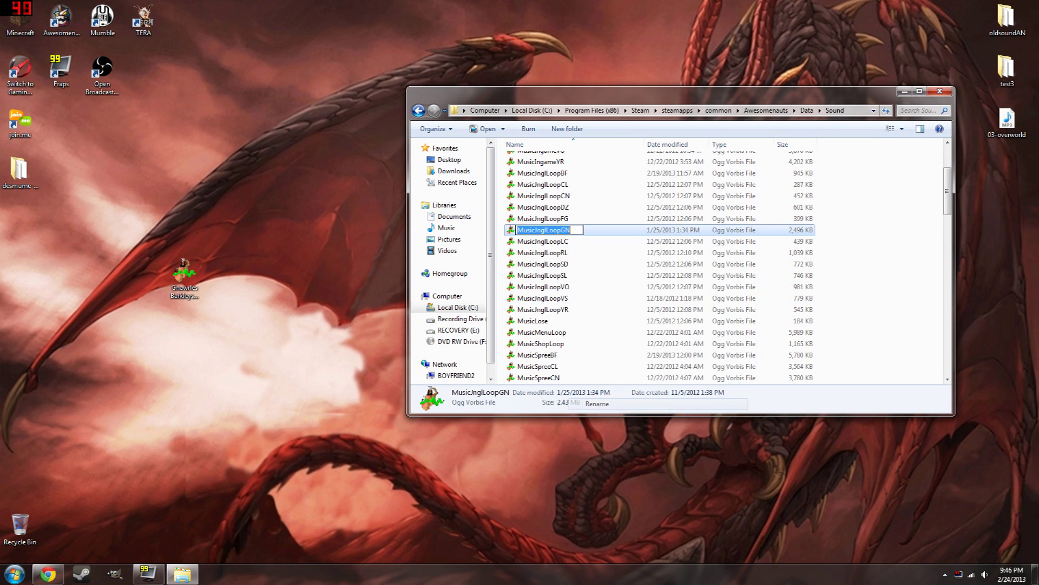
left_click(541, 253)
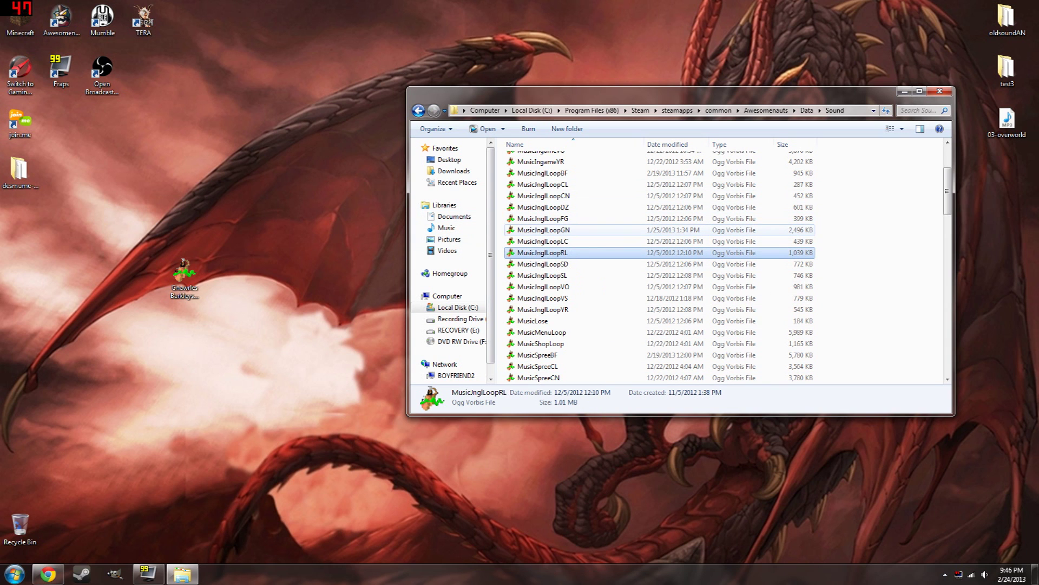
Rename the "Gnawrles Barkleys Slamming Spree!" OGG on the desktop as MusicJnglLoopGN
right_click(194, 262)
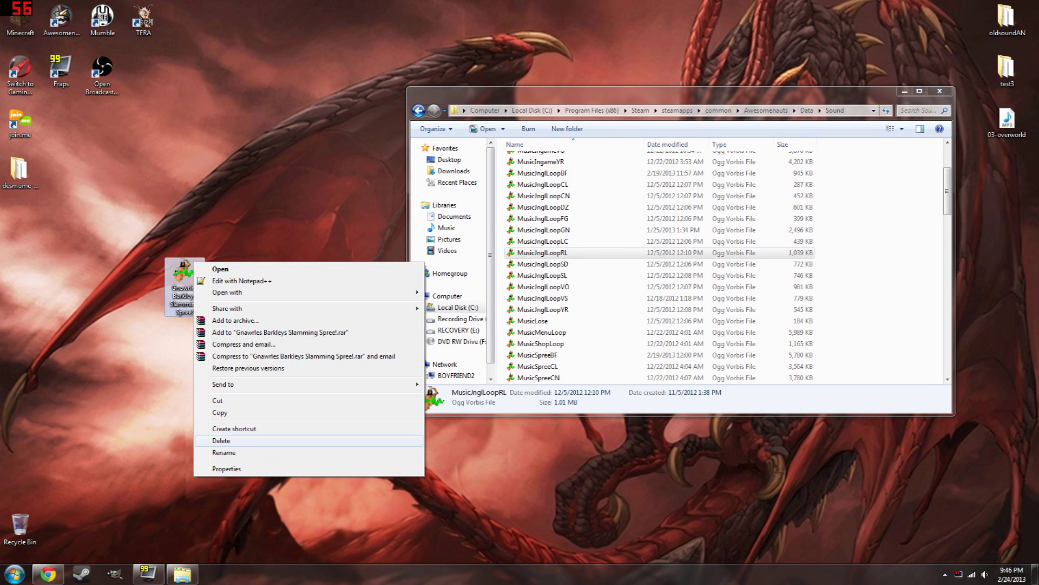
left_click(224, 452)
key("ctrl+v")
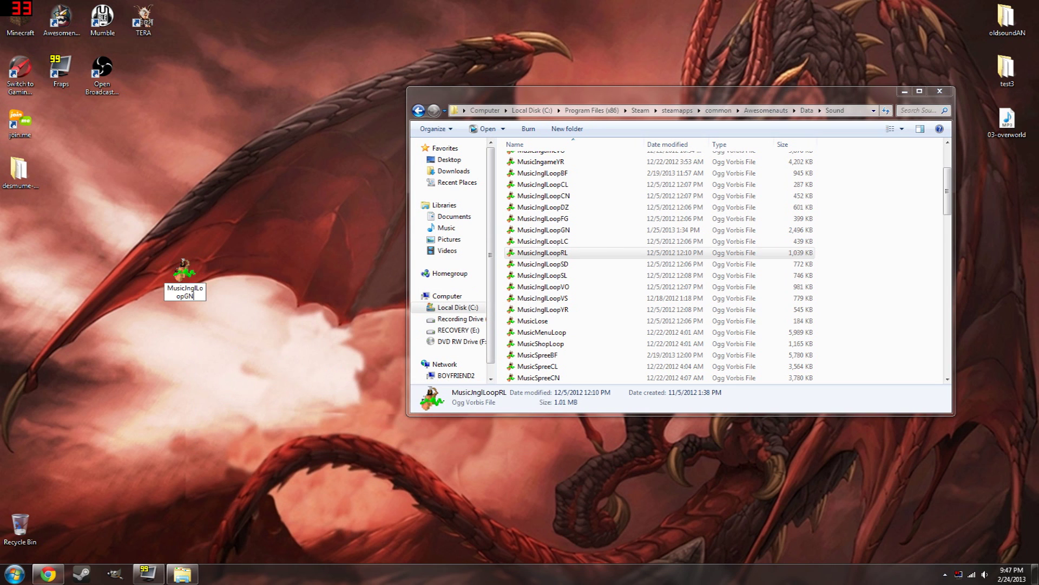
key("Return")
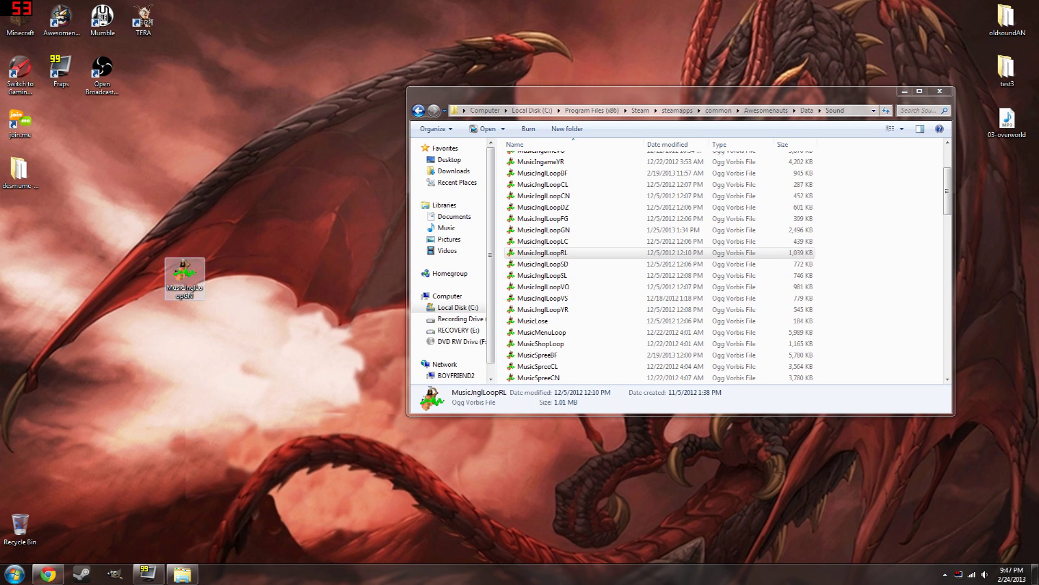
Move MusicJnglLoopGN from the desktop into the Sound folder, replacing the existing file, and close the folder window
left_click_drag(185, 276, 631, 244)
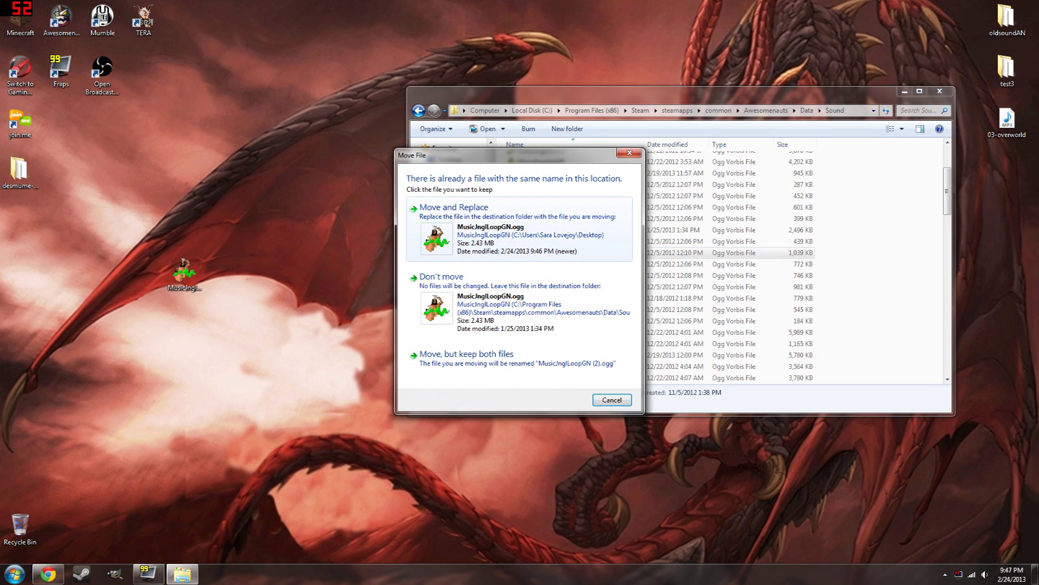
left_click(623, 241)
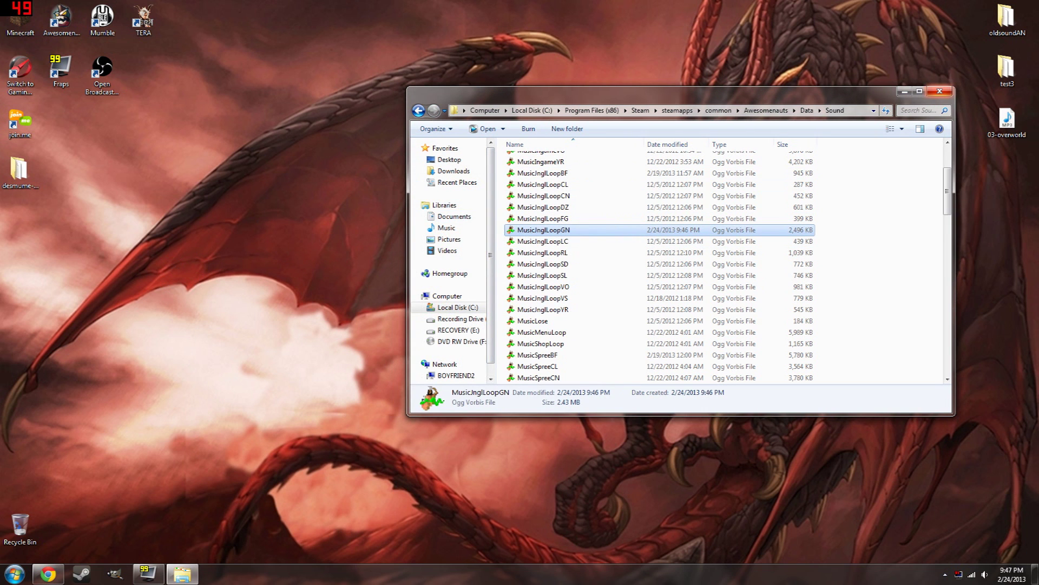
left_click(939, 90)
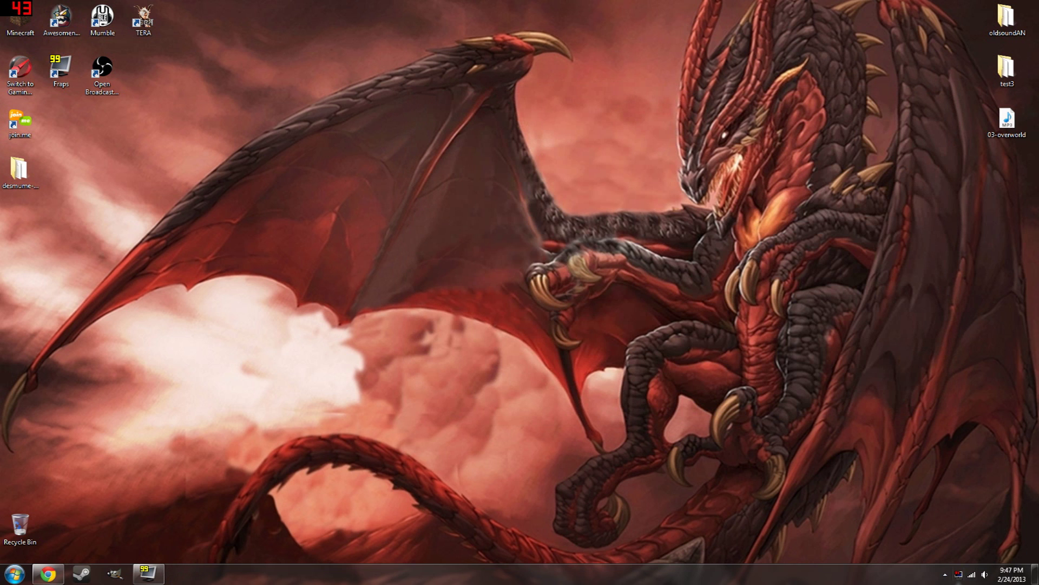
Launch Awesomenauts through Steam, keeping the current settings in the game launcher
left_click(944, 573)
right_click(962, 519)
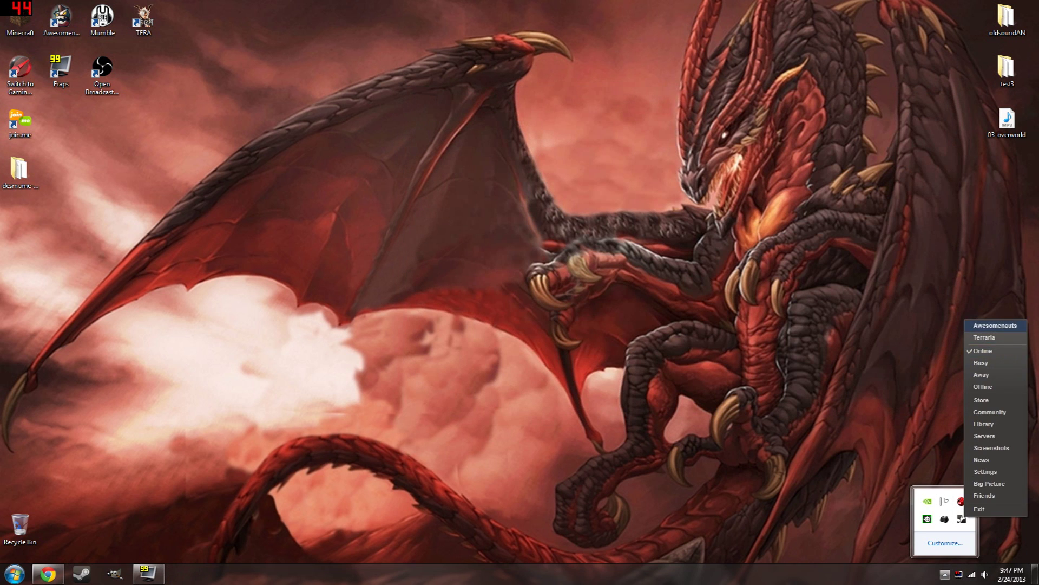
left_click(995, 325)
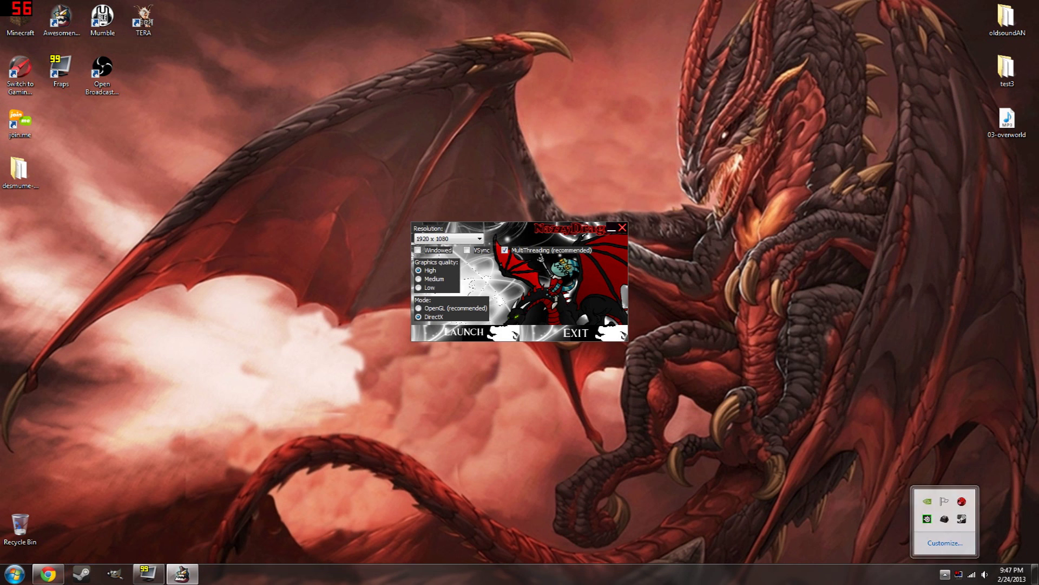
left_click(464, 332)
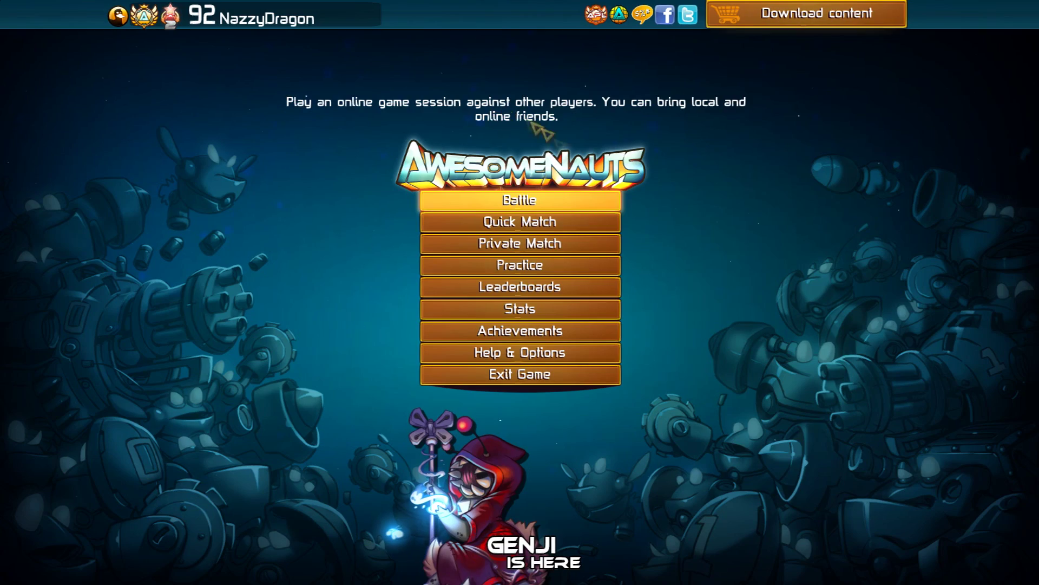
Open Practice and test the character music by selecting Gnaw, then returning to pick the last character in the row
left_click(530, 266)
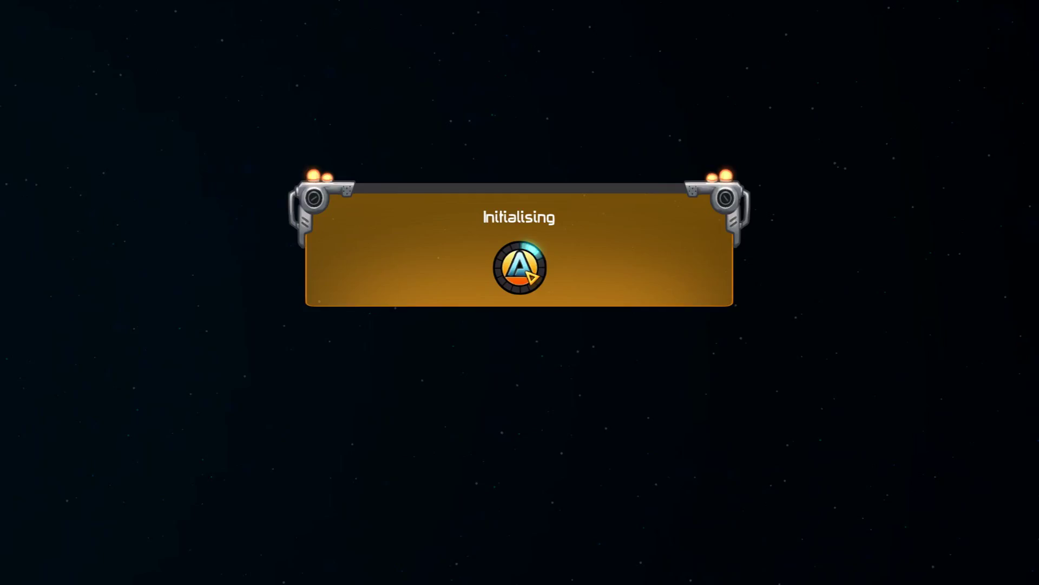
left_click(520, 528)
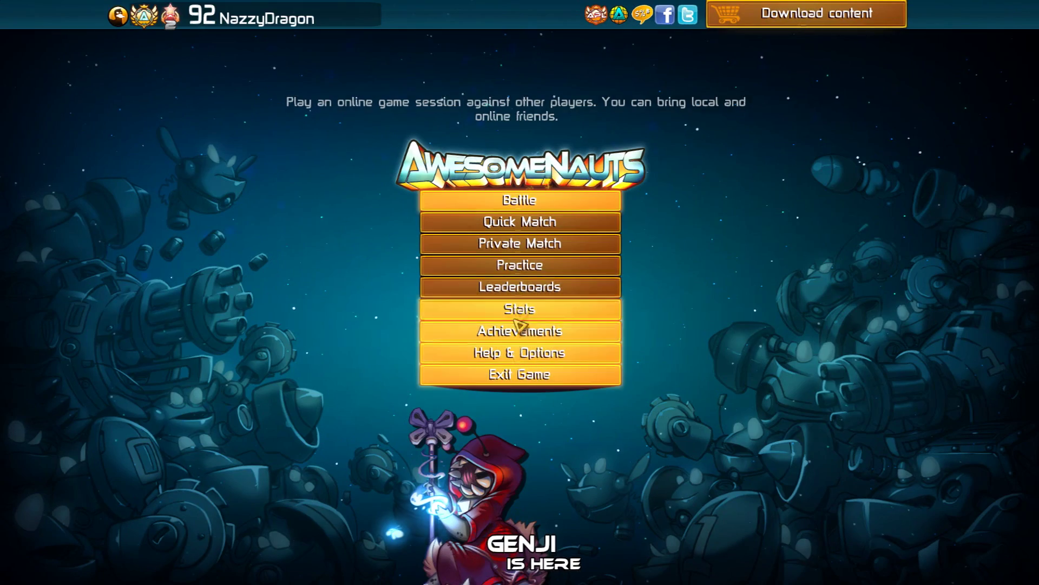
left_click(519, 262)
left_click(497, 419)
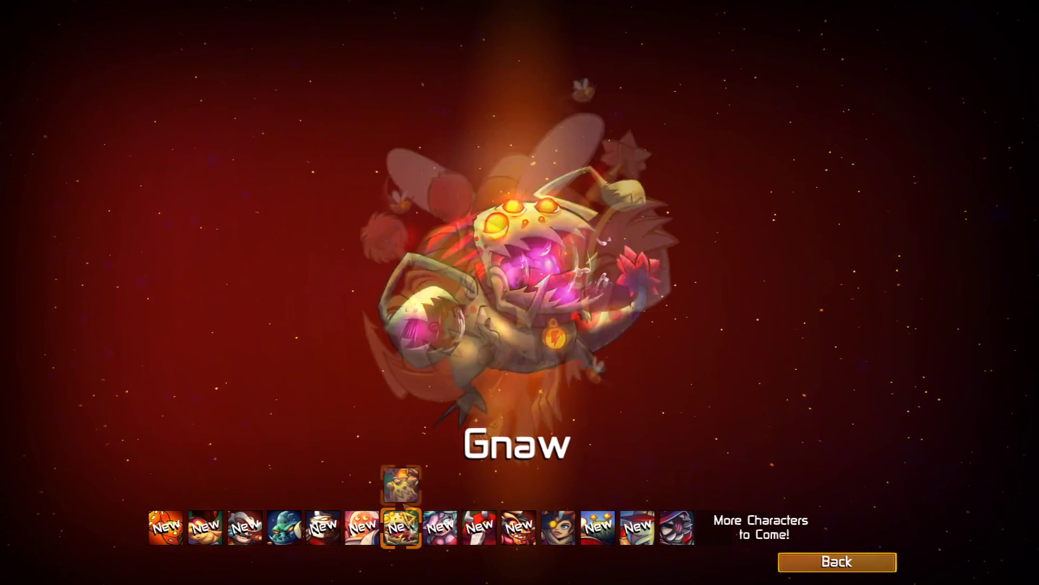
left_click(403, 528)
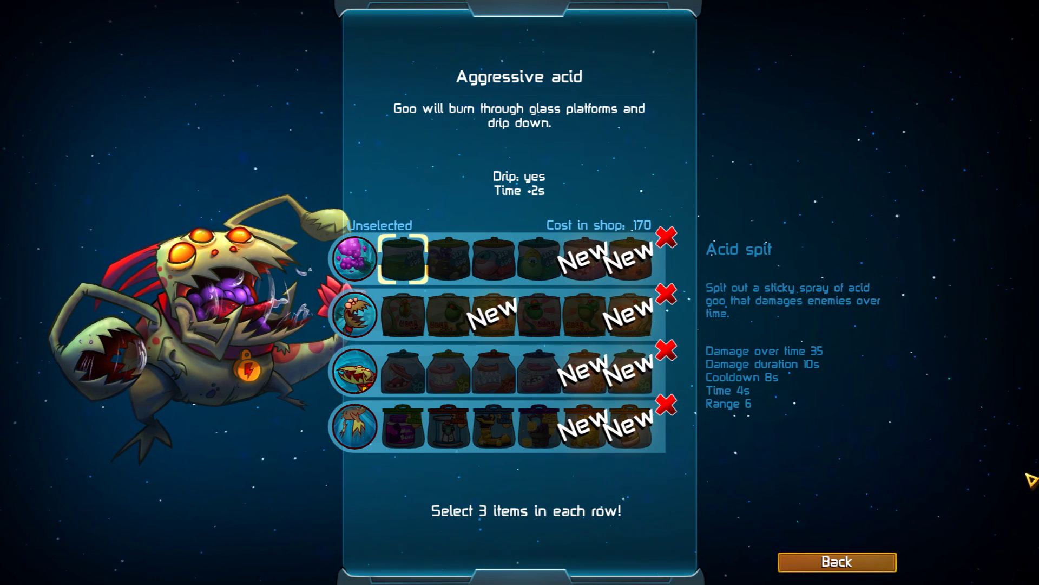
left_click(846, 569)
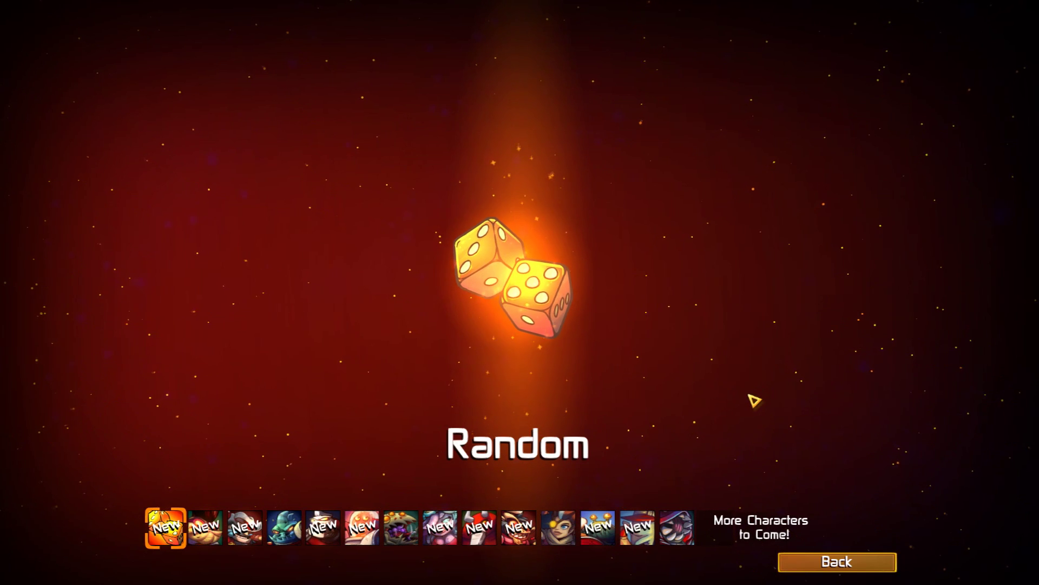
left_click(678, 526)
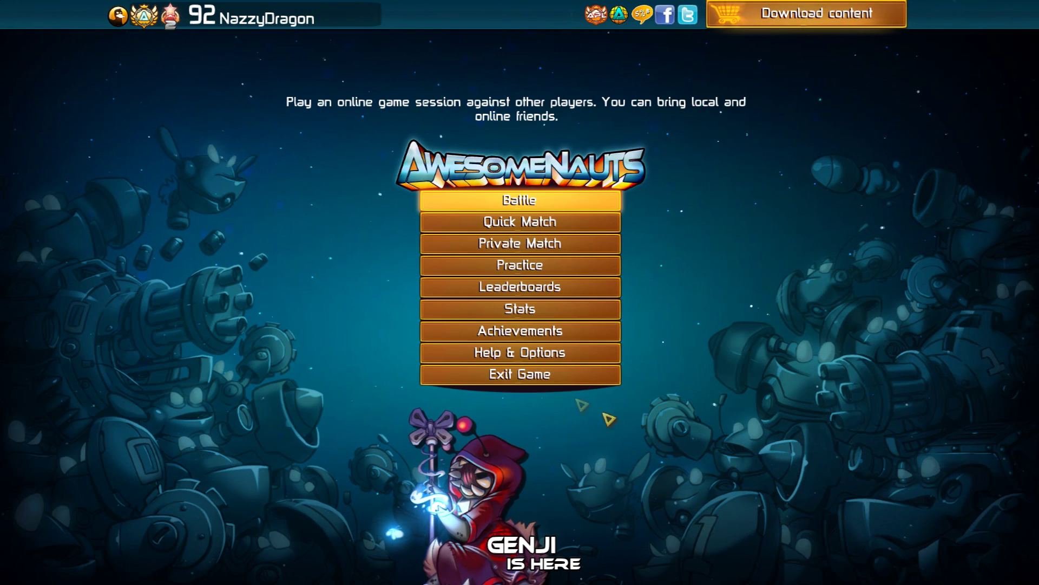
Exit Awesomenauts from the main menu
left_click(495, 379)
left_click(386, 284)
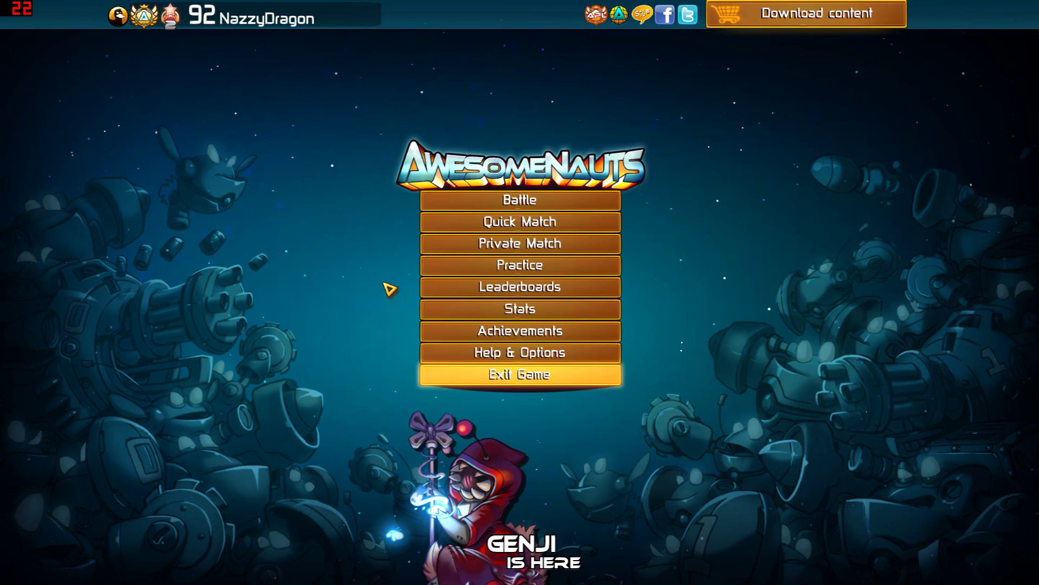